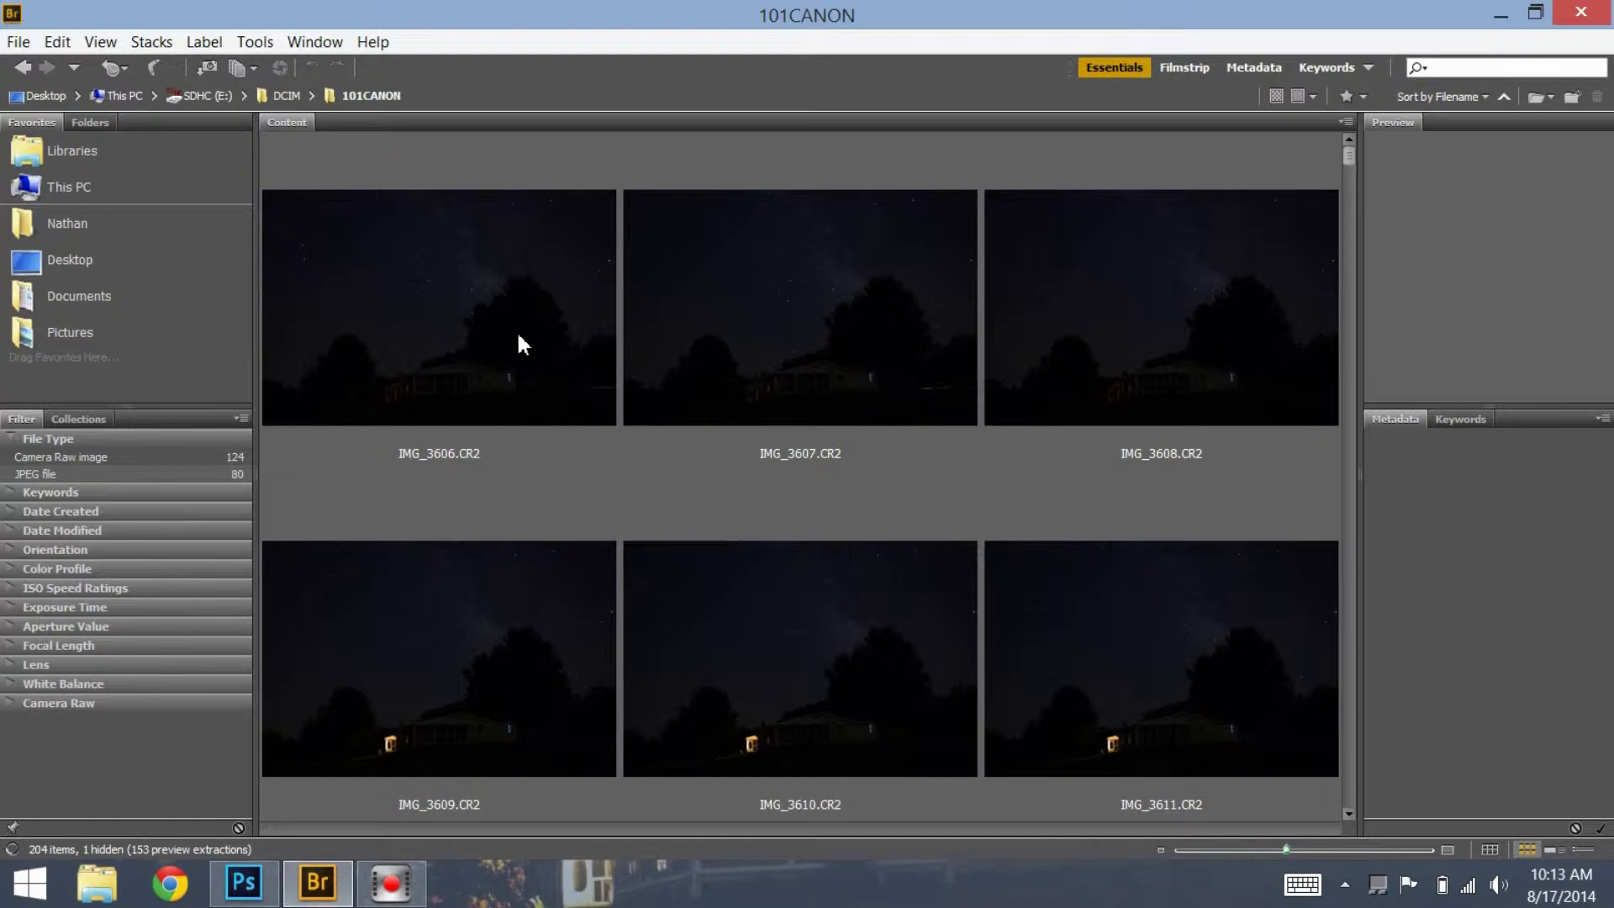
Filter the 101CANON folder to show only Camera Raw image files
scroll(519, 336, down, 10)
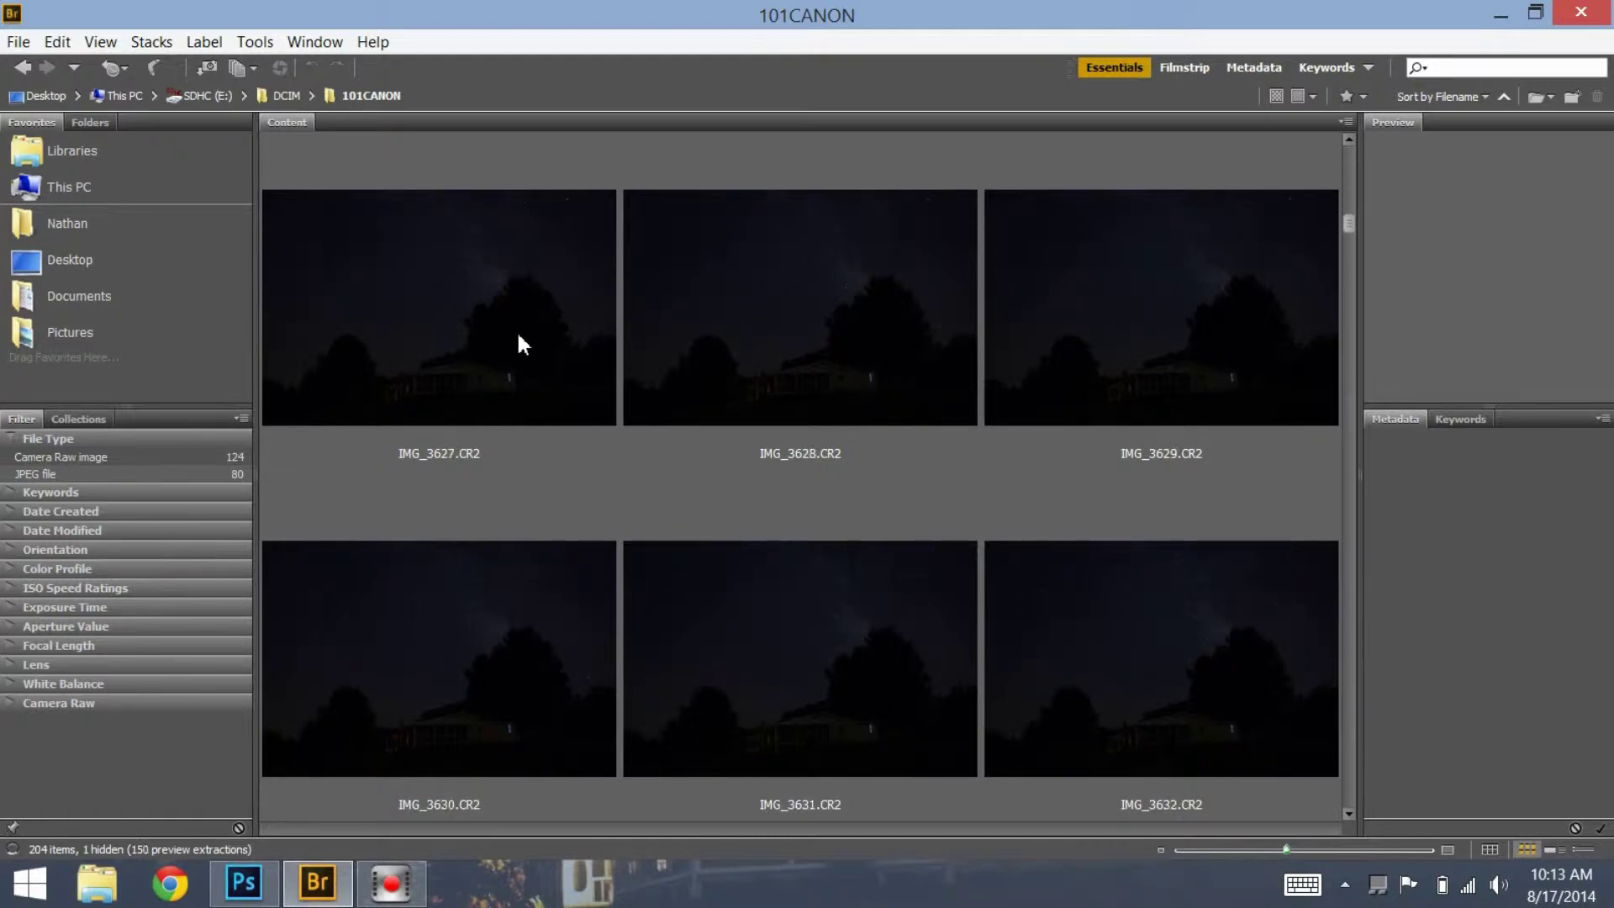
scroll(519, 338, up, 10)
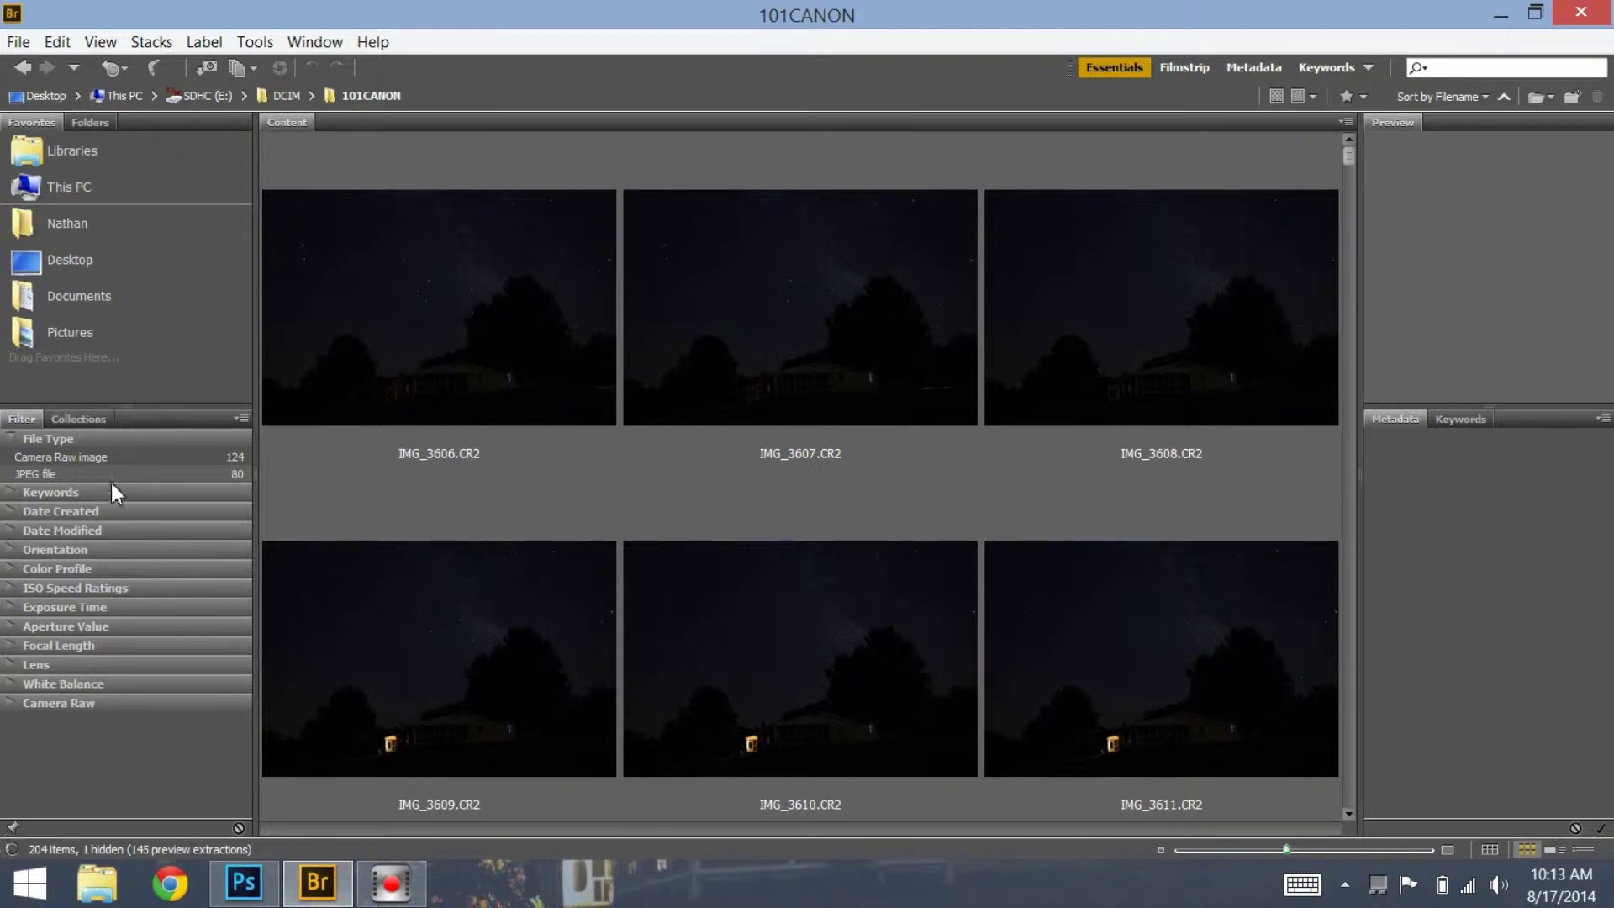
click(31, 461)
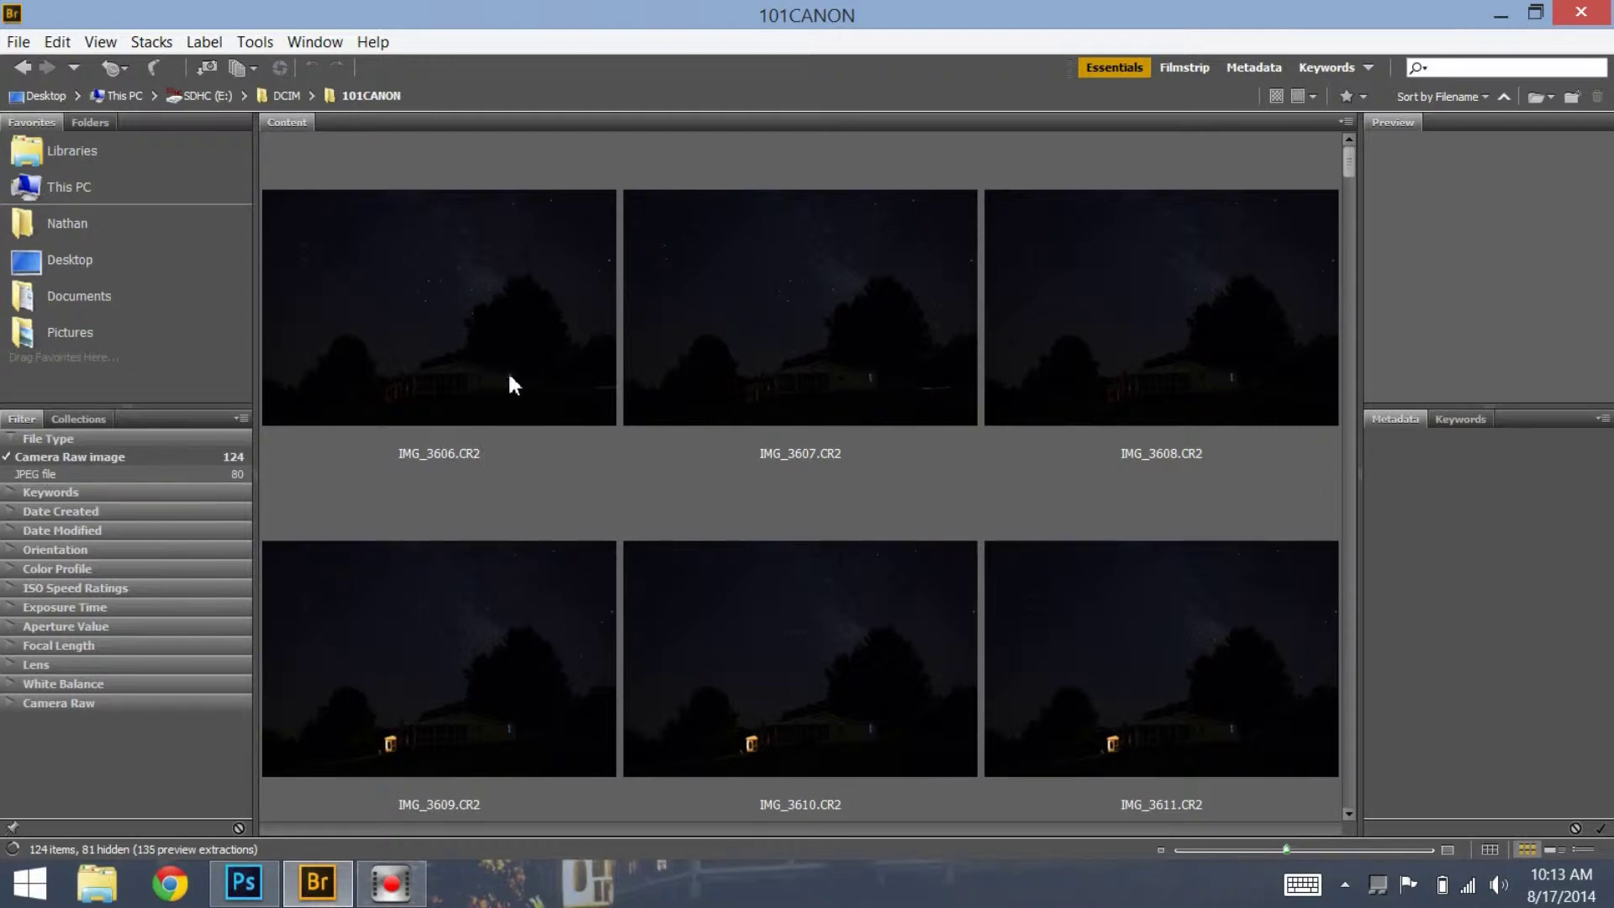
Select the night-sky photos from IMG_3606.CR2 through IMG_3649.CR2 and open them in Camera Raw
click(450, 359)
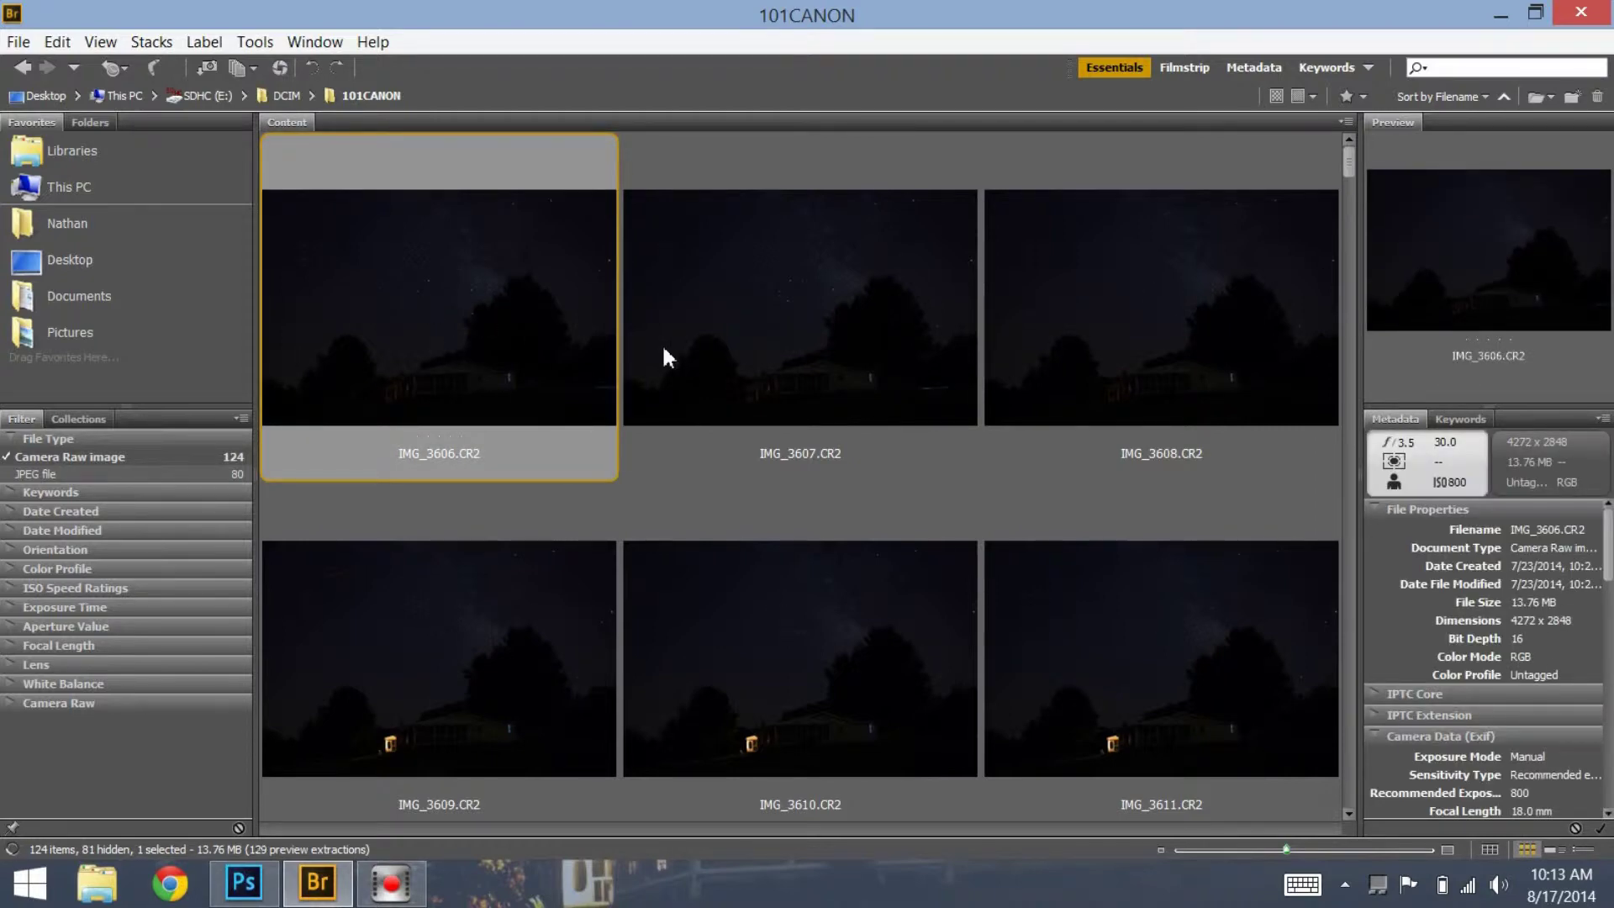
scroll(666, 357, down, 10)
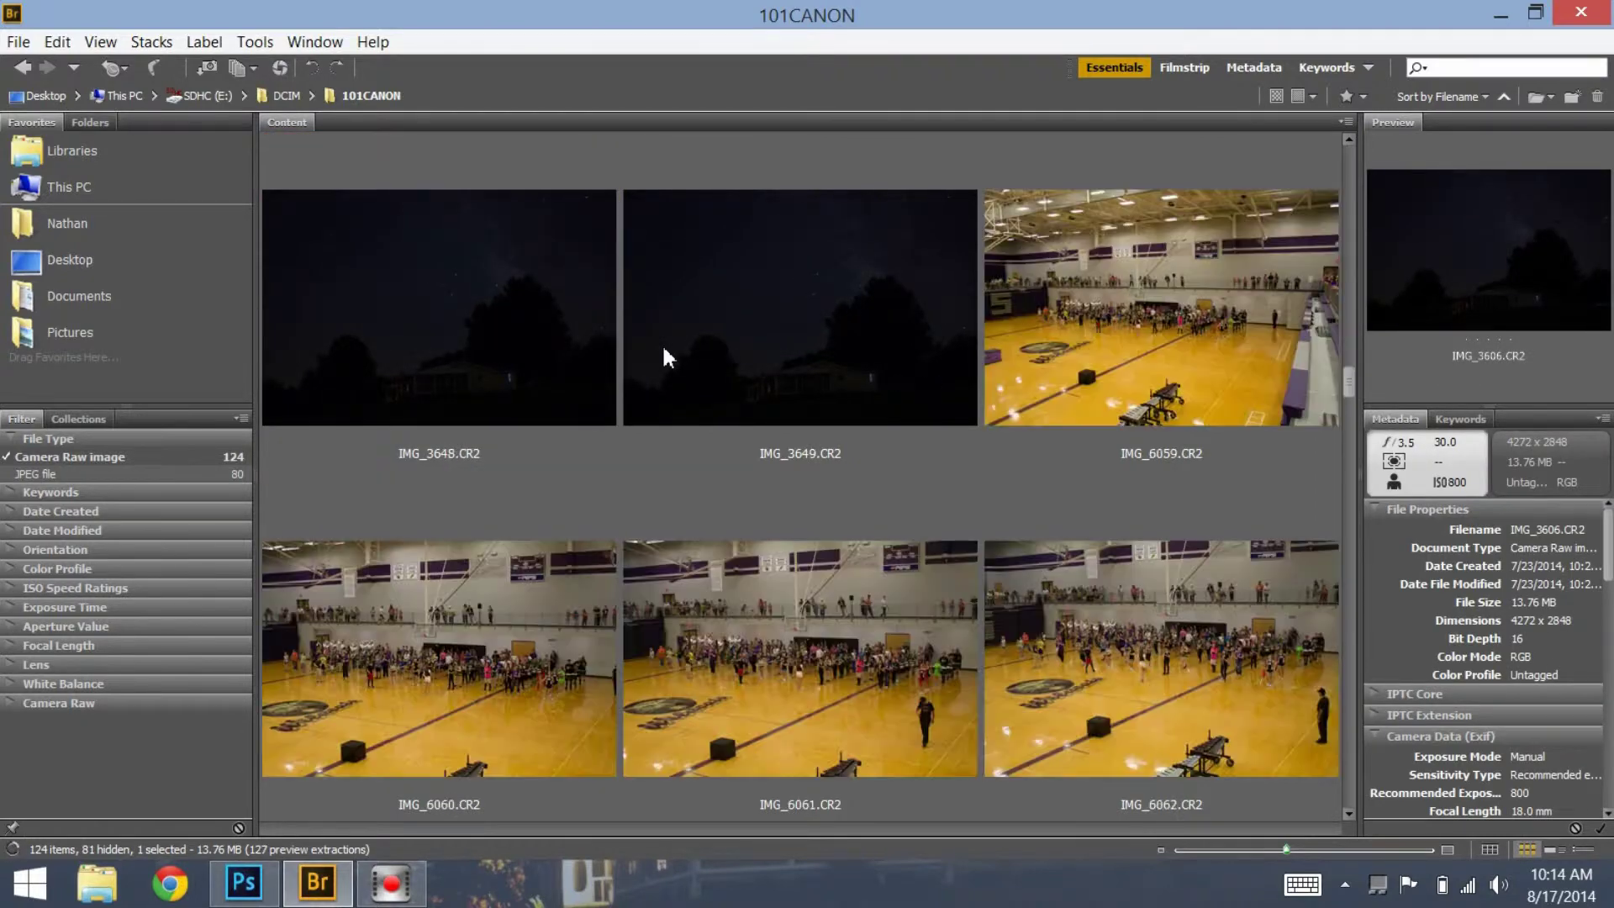
shift+click(834, 644)
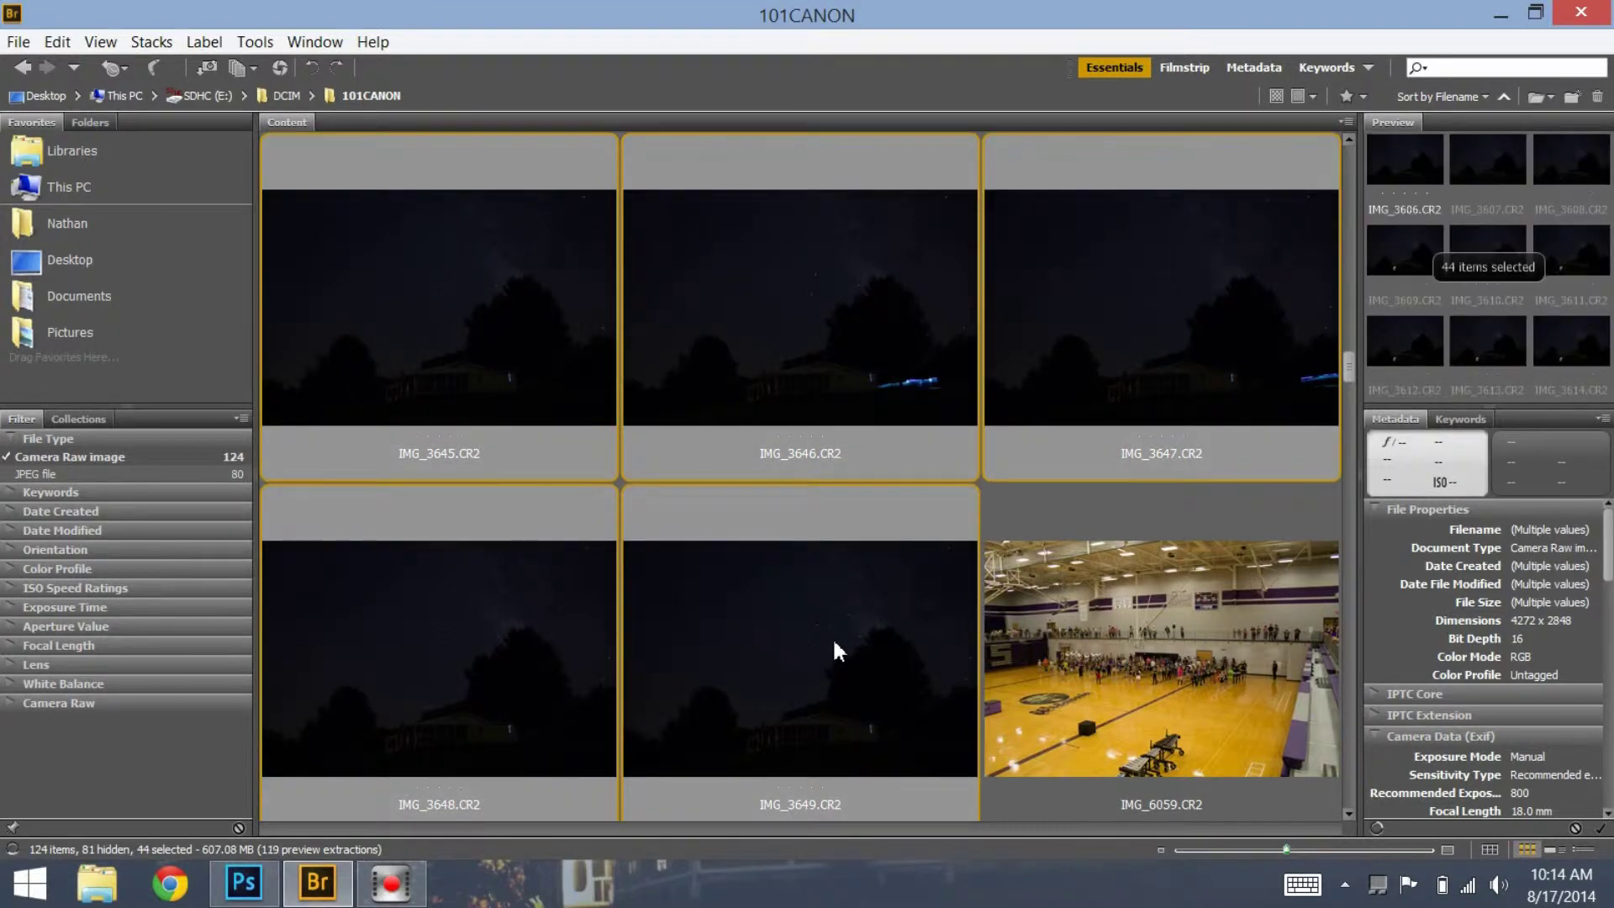
right_click(835, 648)
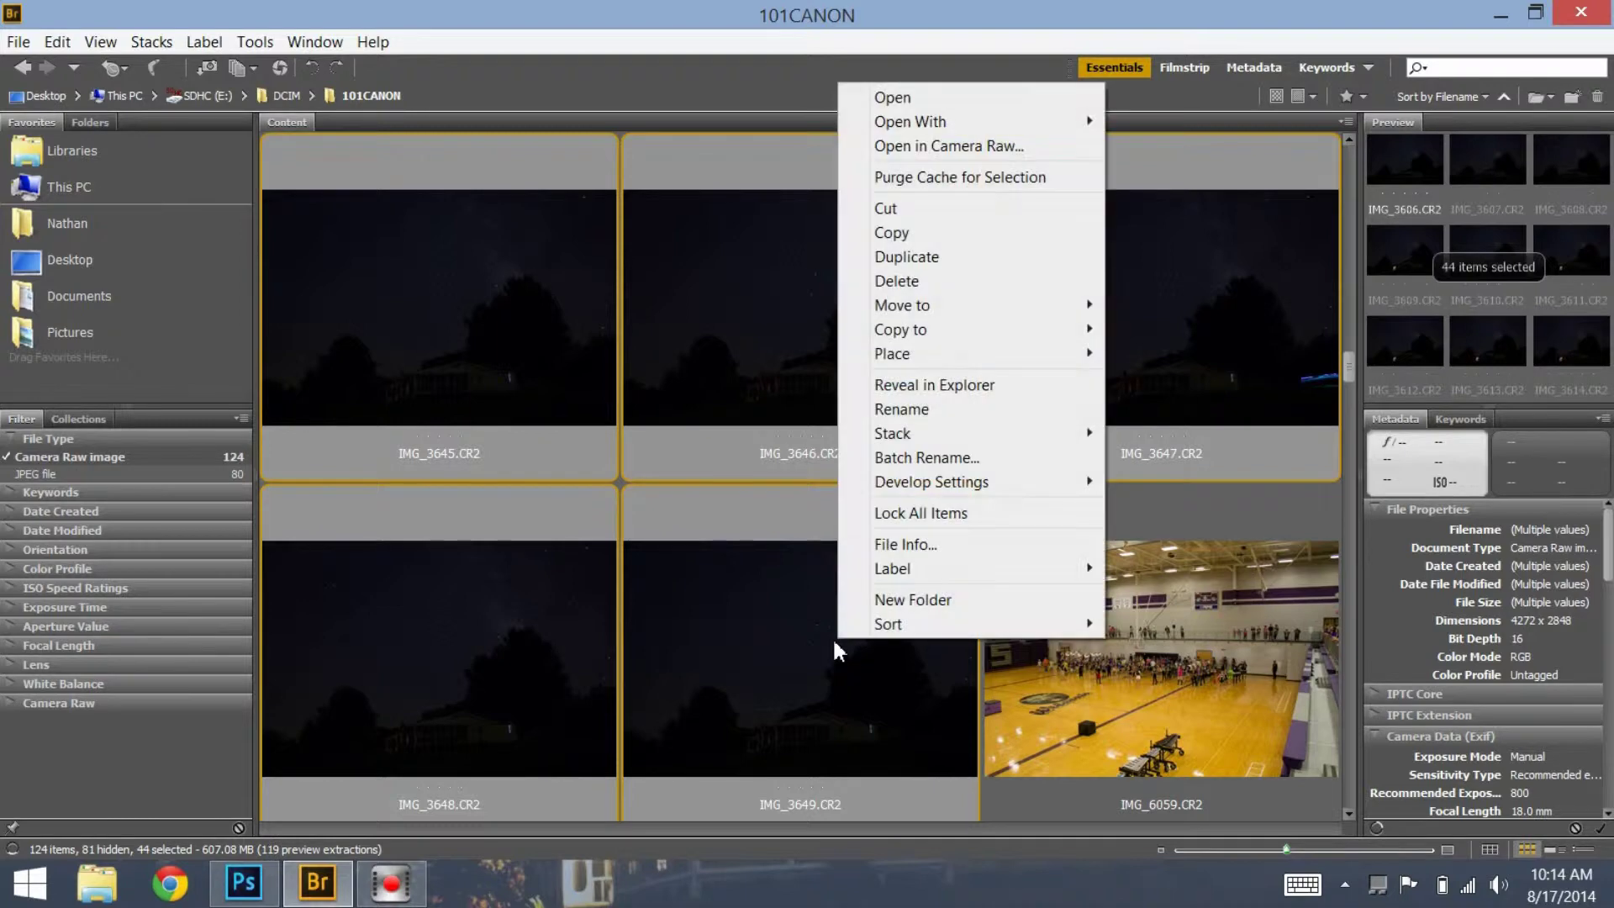
click(927, 148)
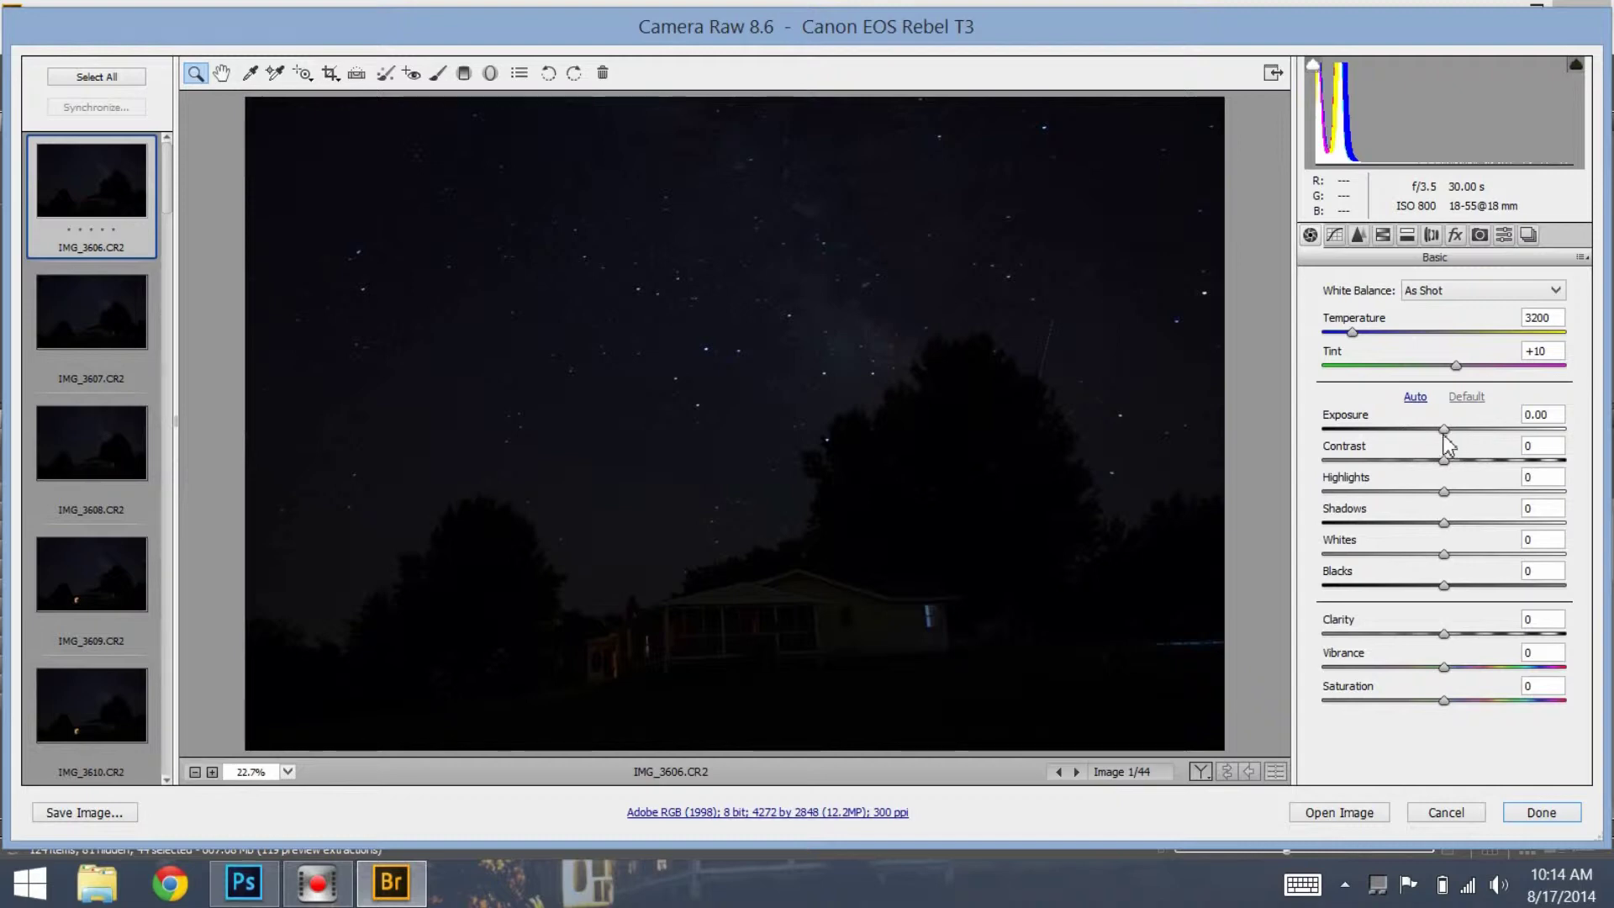
Adjust IMG_3606.CR2 to Exposure +1.15, Highlights +35, Shadows +43, Whites +46, Blacks -7, Clarity +23, Vibrance +34 and Saturation +23
drag(1444, 431, 1510, 505)
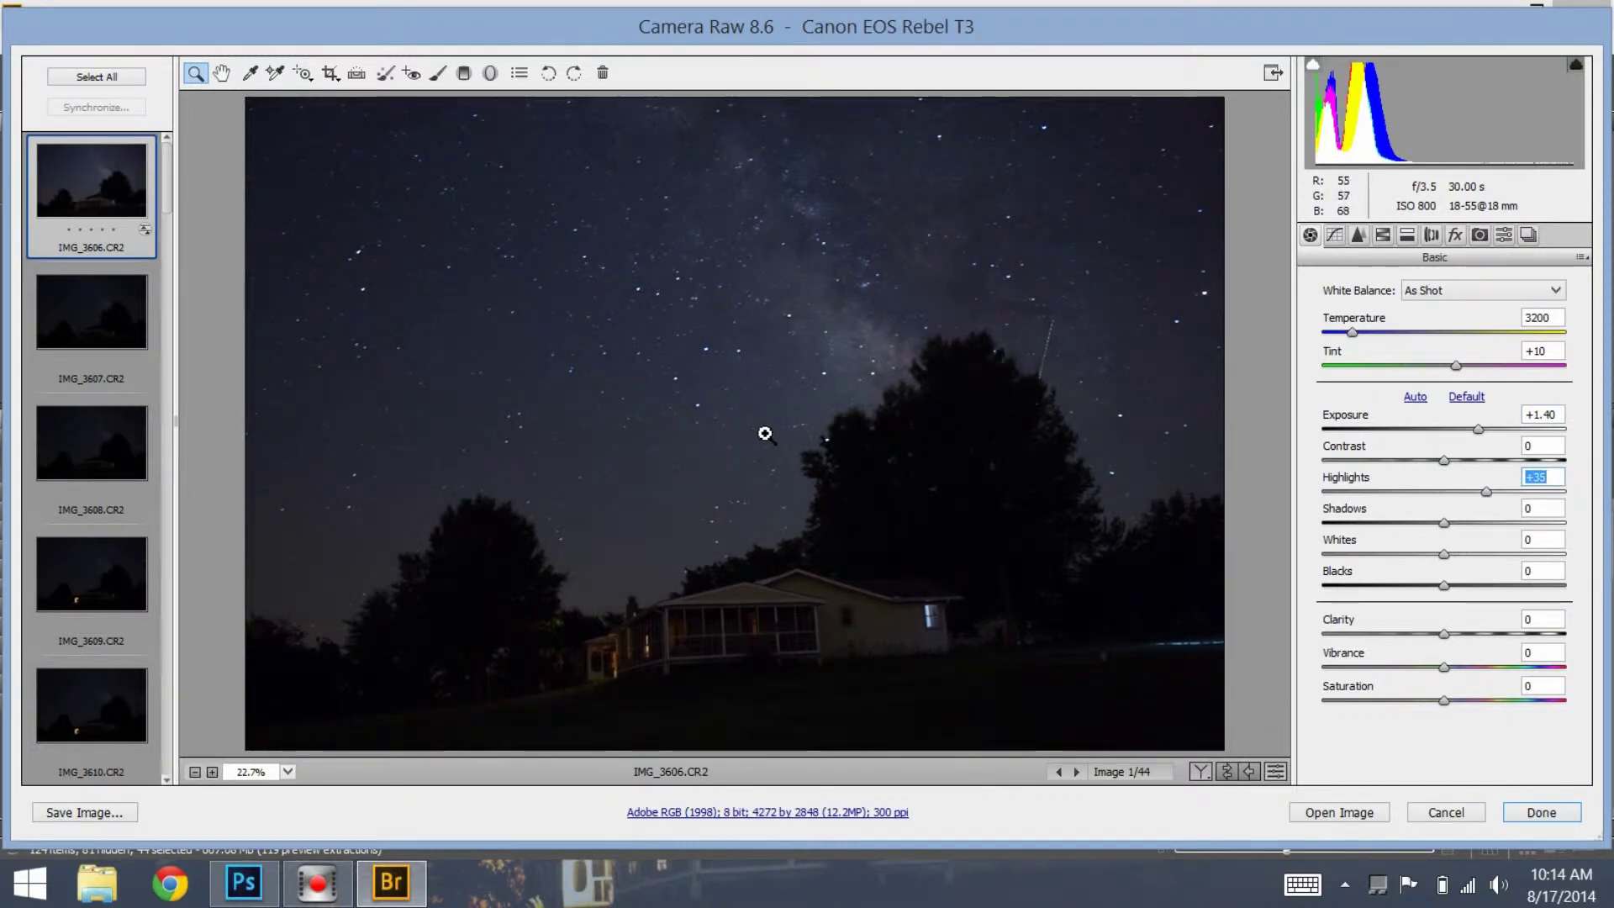
drag(1450, 532, 1468, 664)
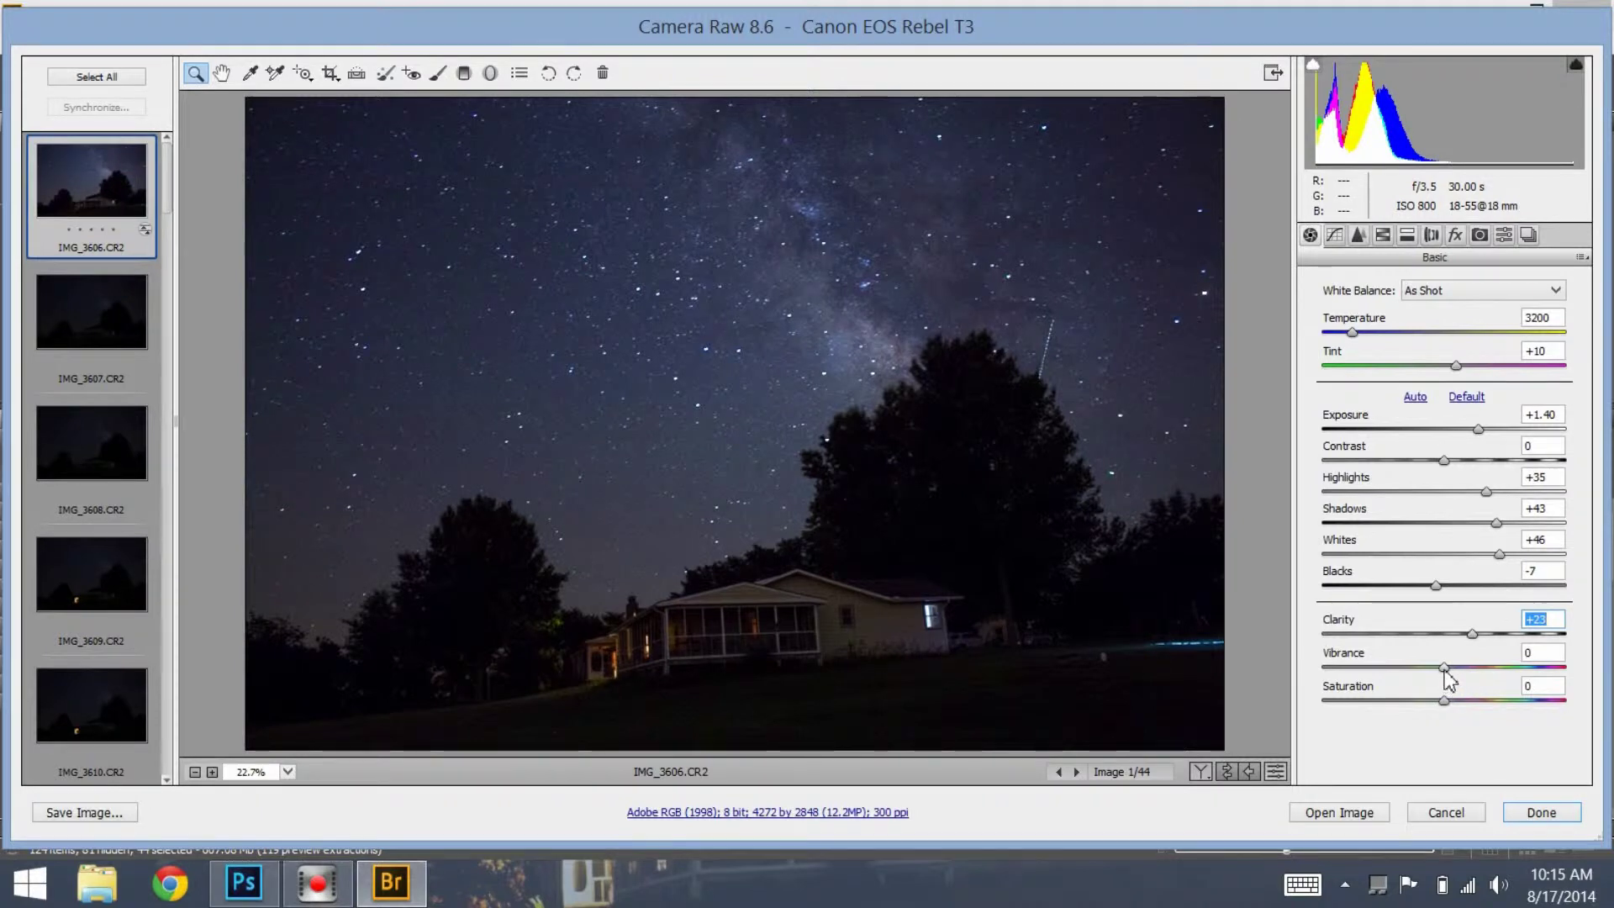
drag(1445, 670, 1485, 698)
click(1481, 669)
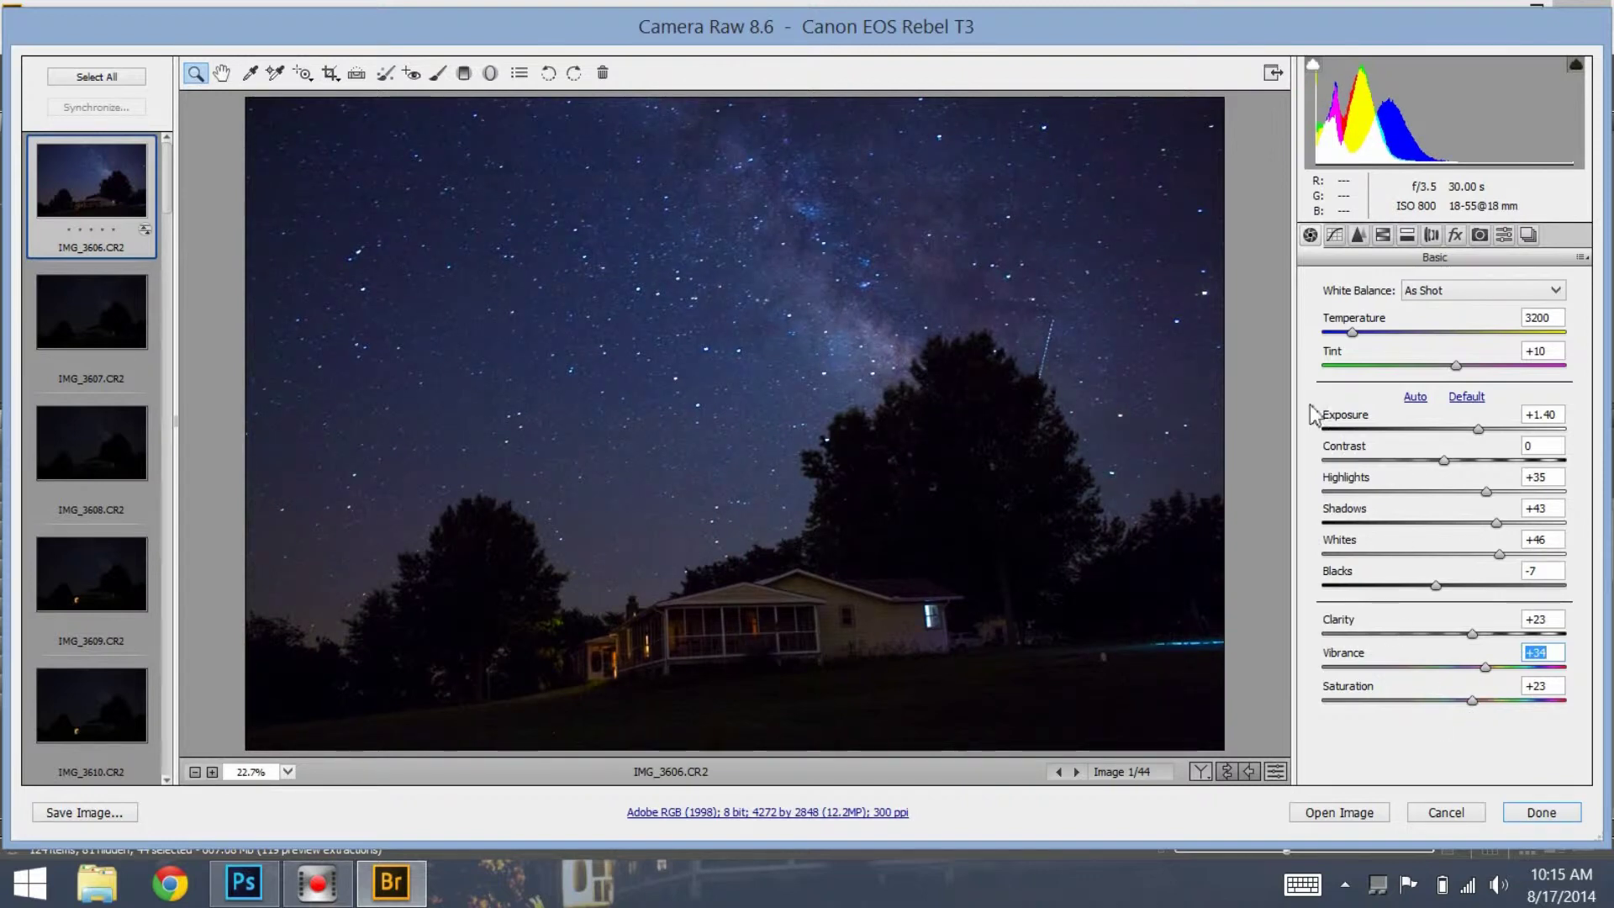
mouse_move(1444, 461)
mouse_down()
mouse_move(1501, 467)
mouse_move(1415, 507)
mouse_move(1439, 514)
mouse_move(1438, 468)
mouse_move(1473, 438)
mouse_move(1474, 453)
mouse_up()
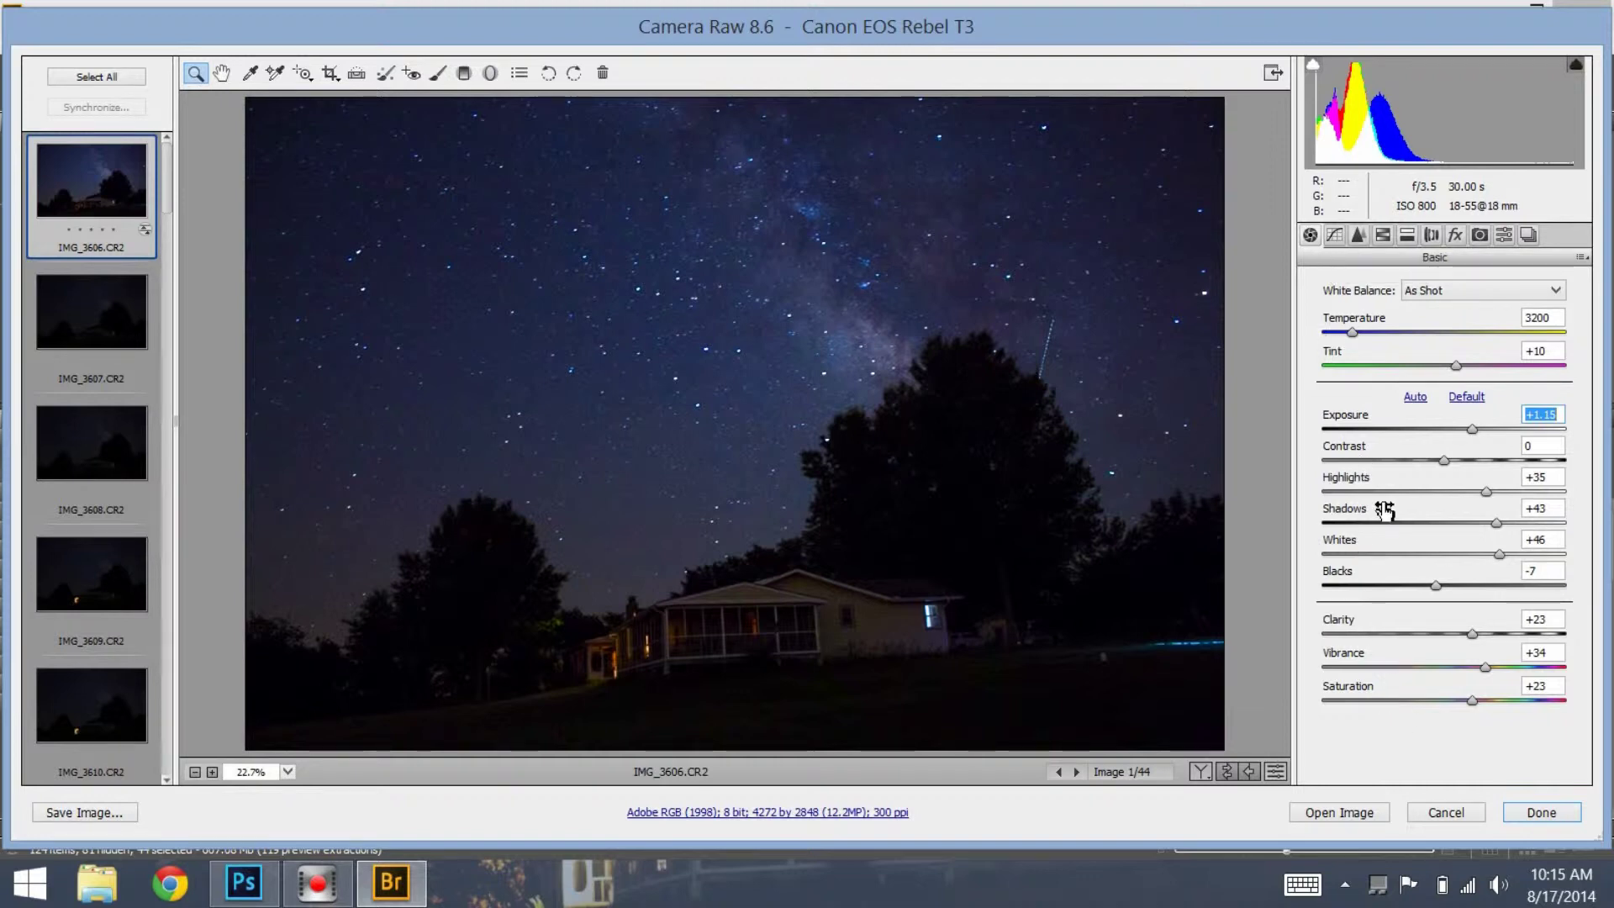
Set the Luminance noise reduction of IMG_3606.CR2 to 76, checking the sky at 100%, and fit the photo in view
click(1358, 236)
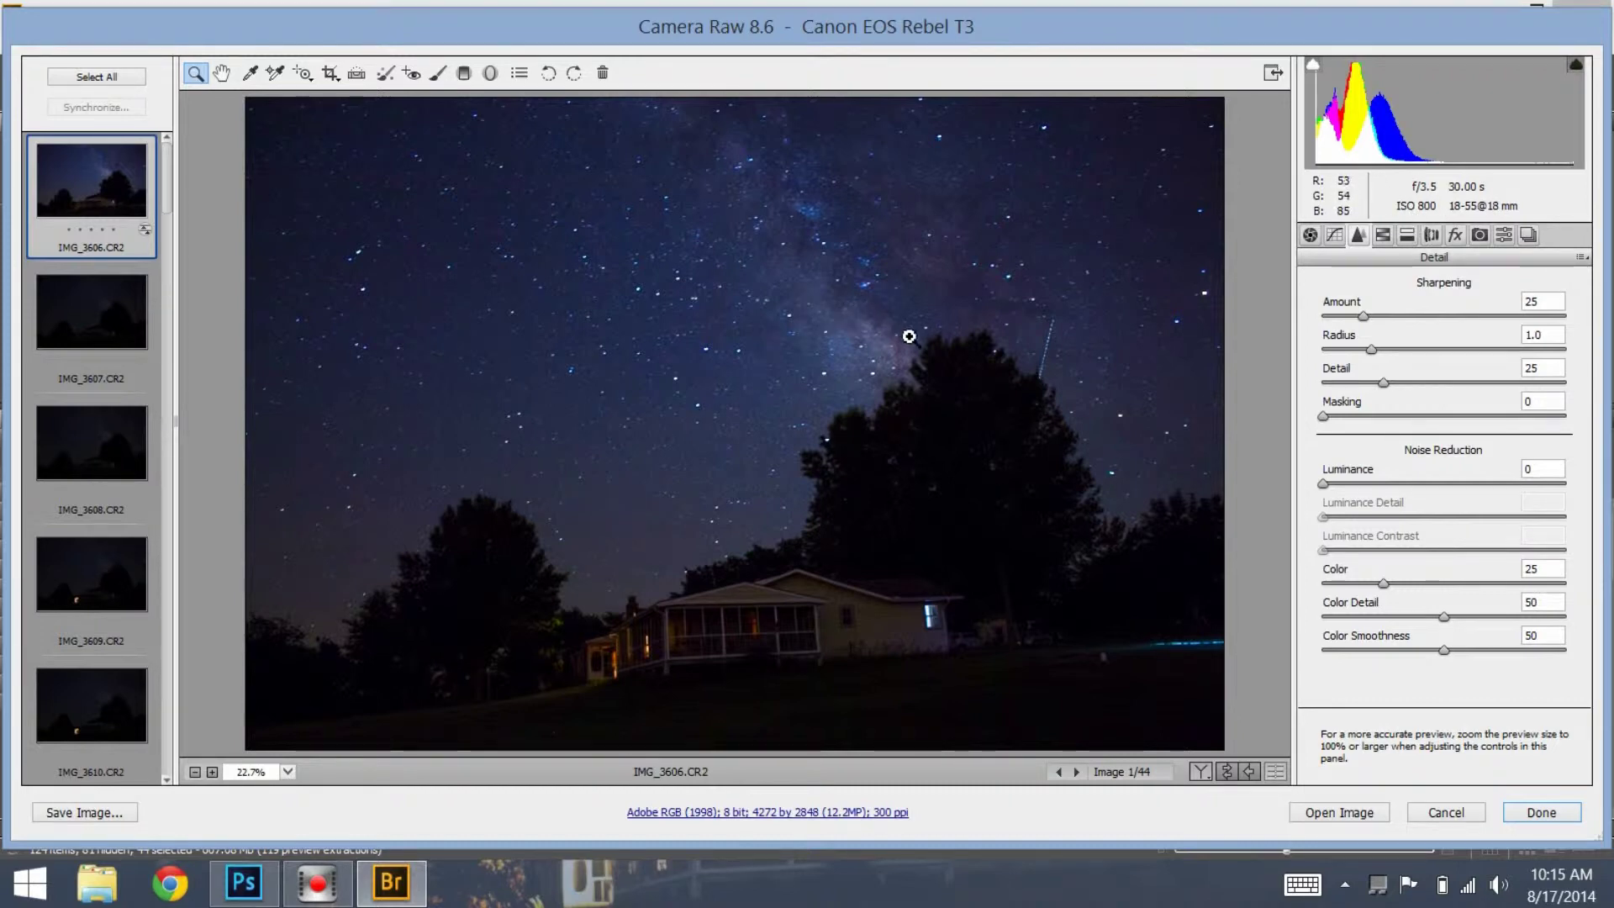
click(953, 363)
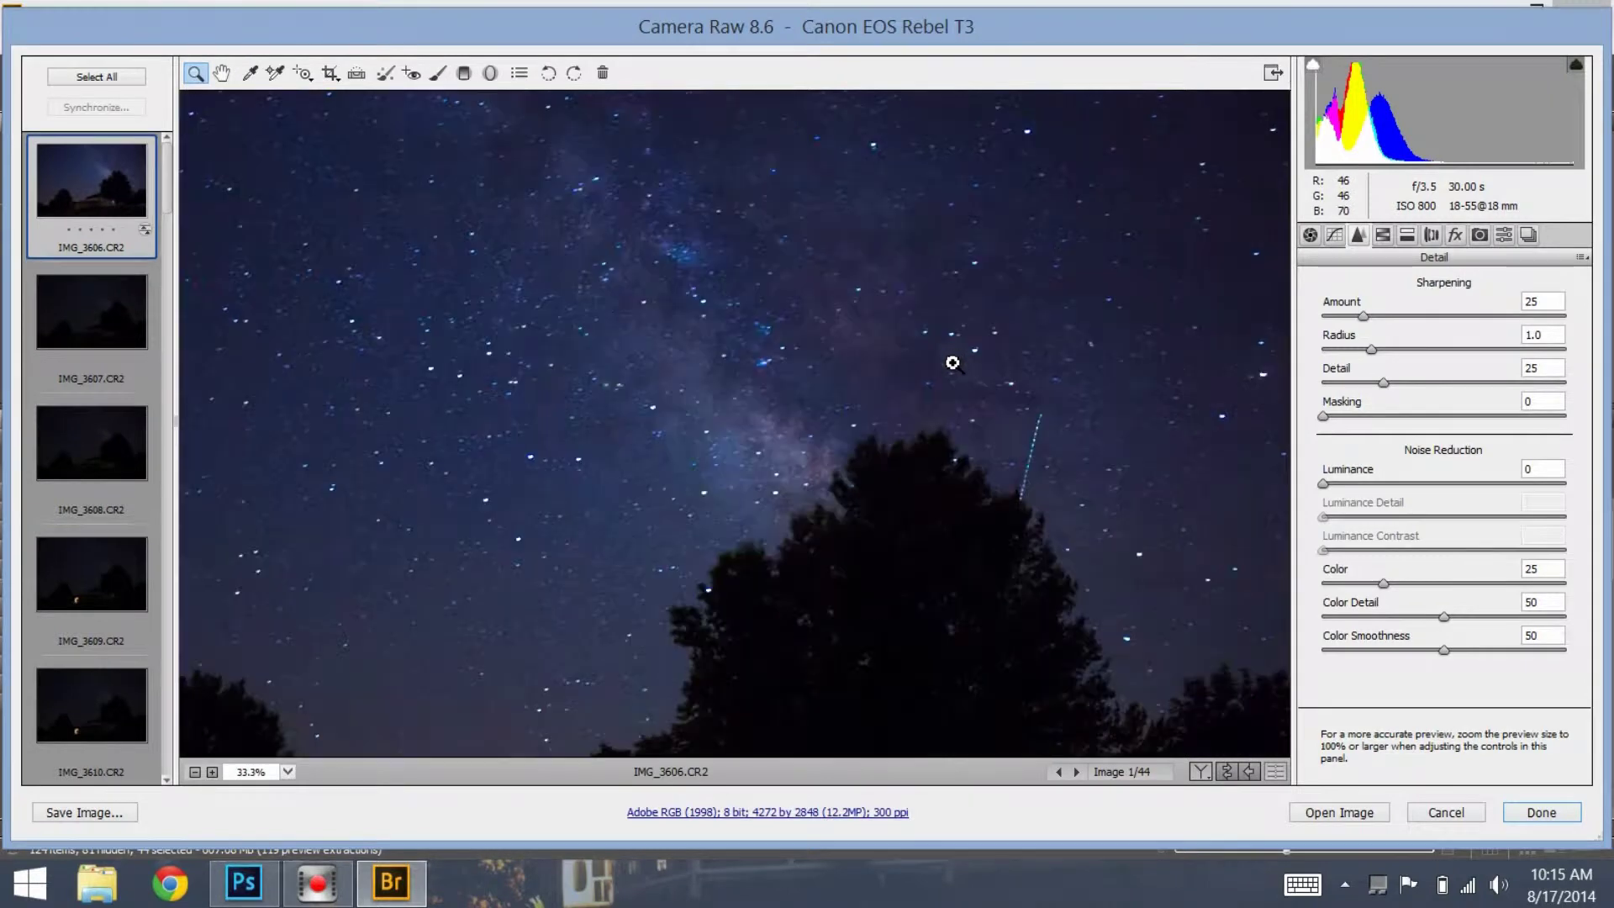
click(858, 458)
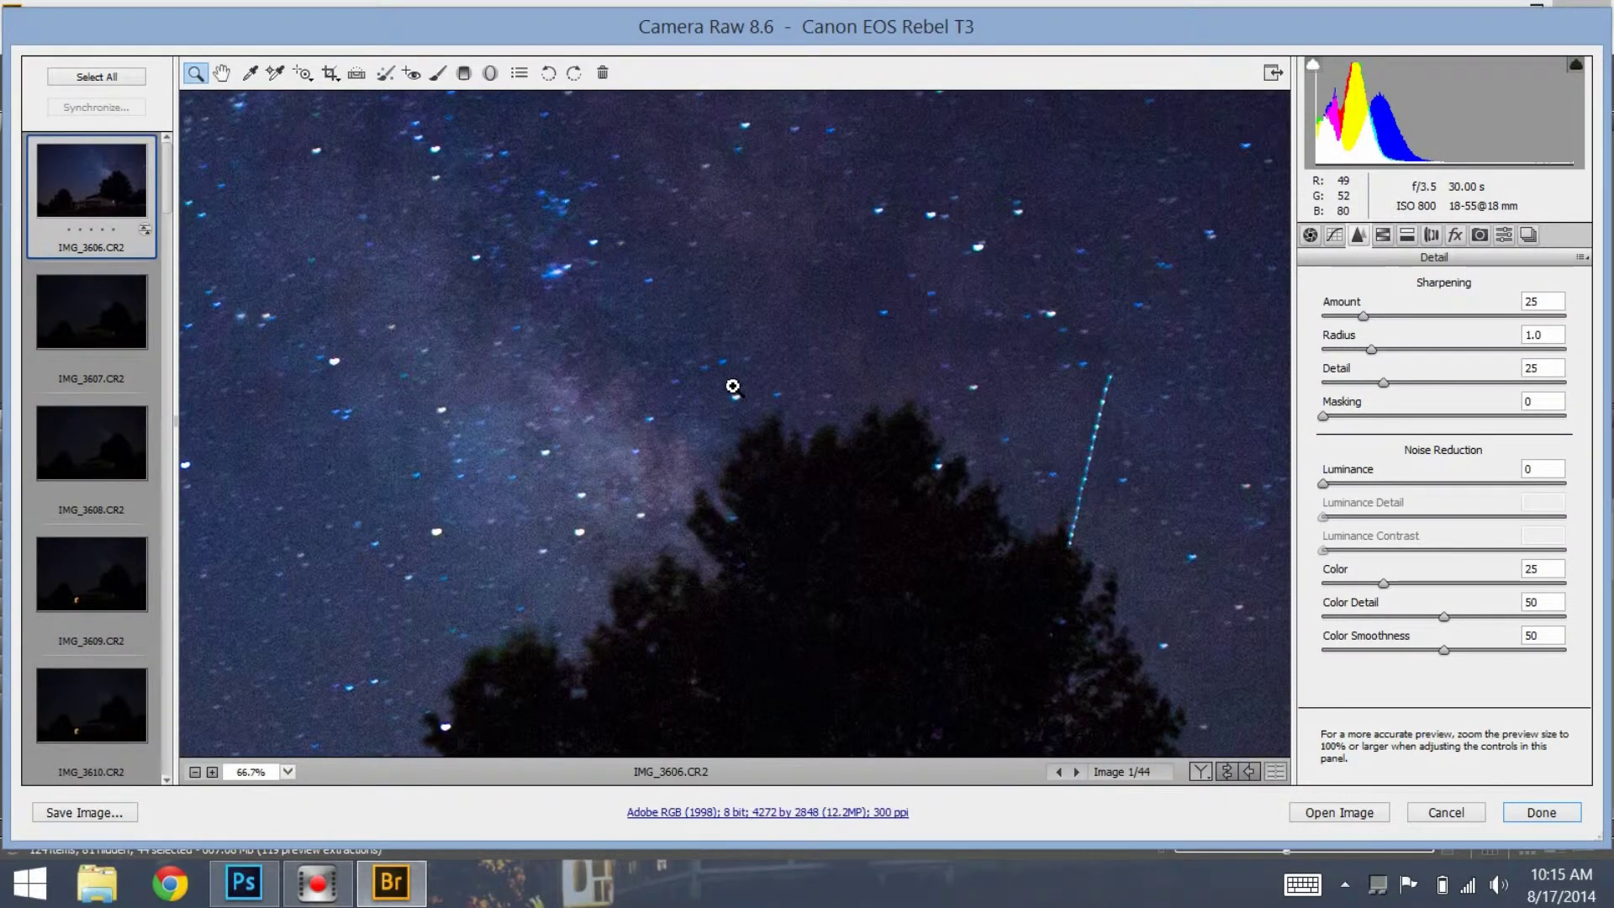
click(732, 386)
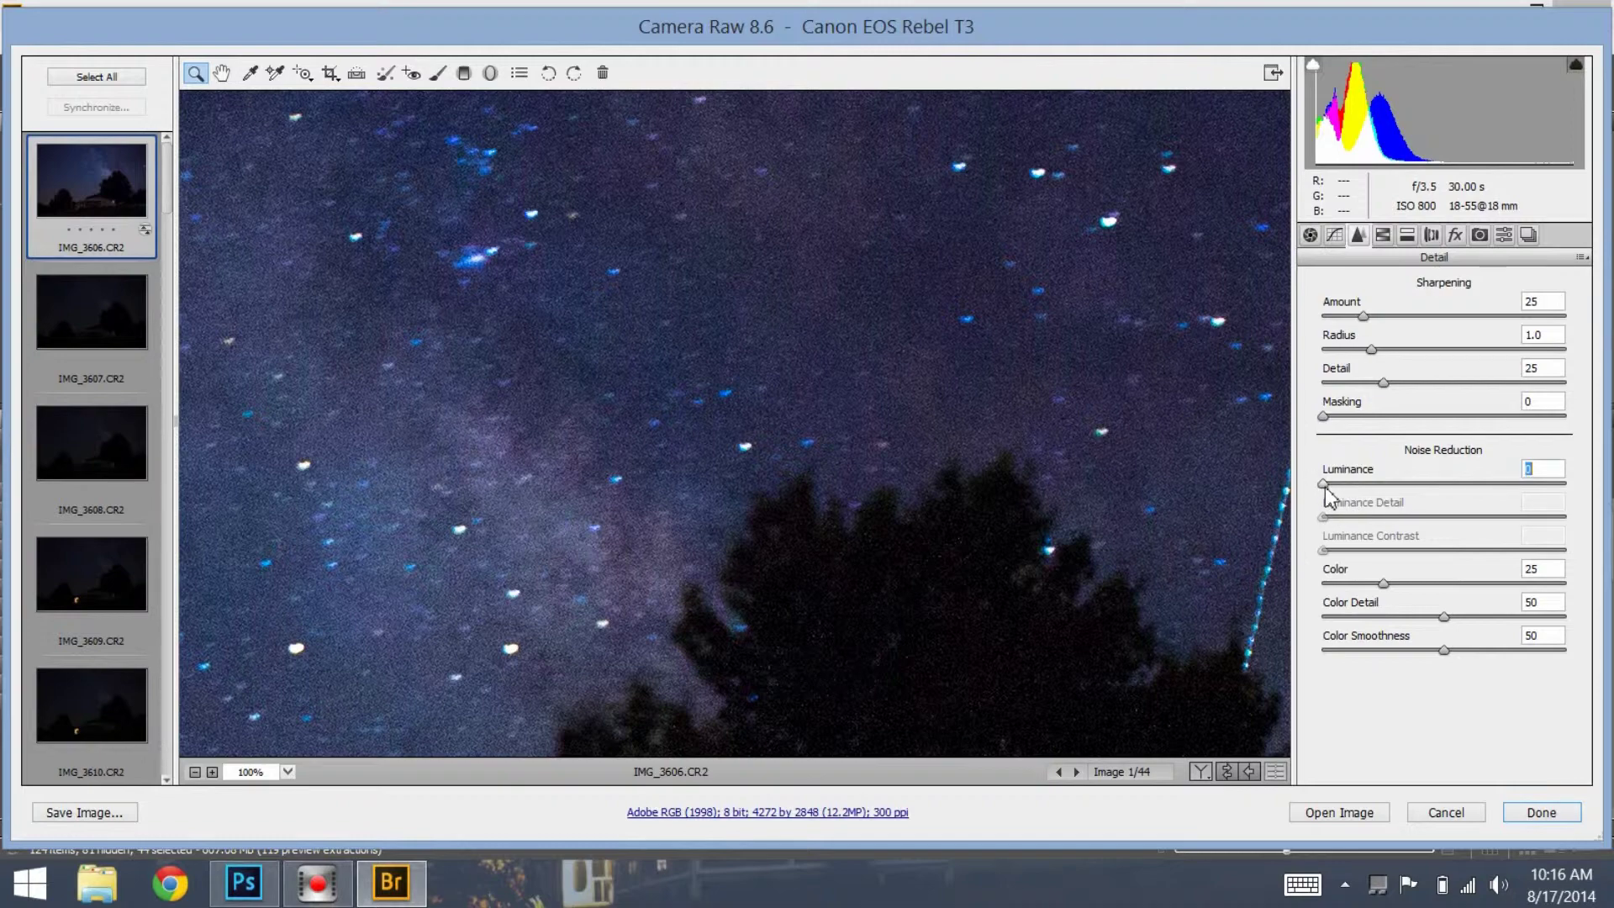
drag(1325, 491, 1506, 499)
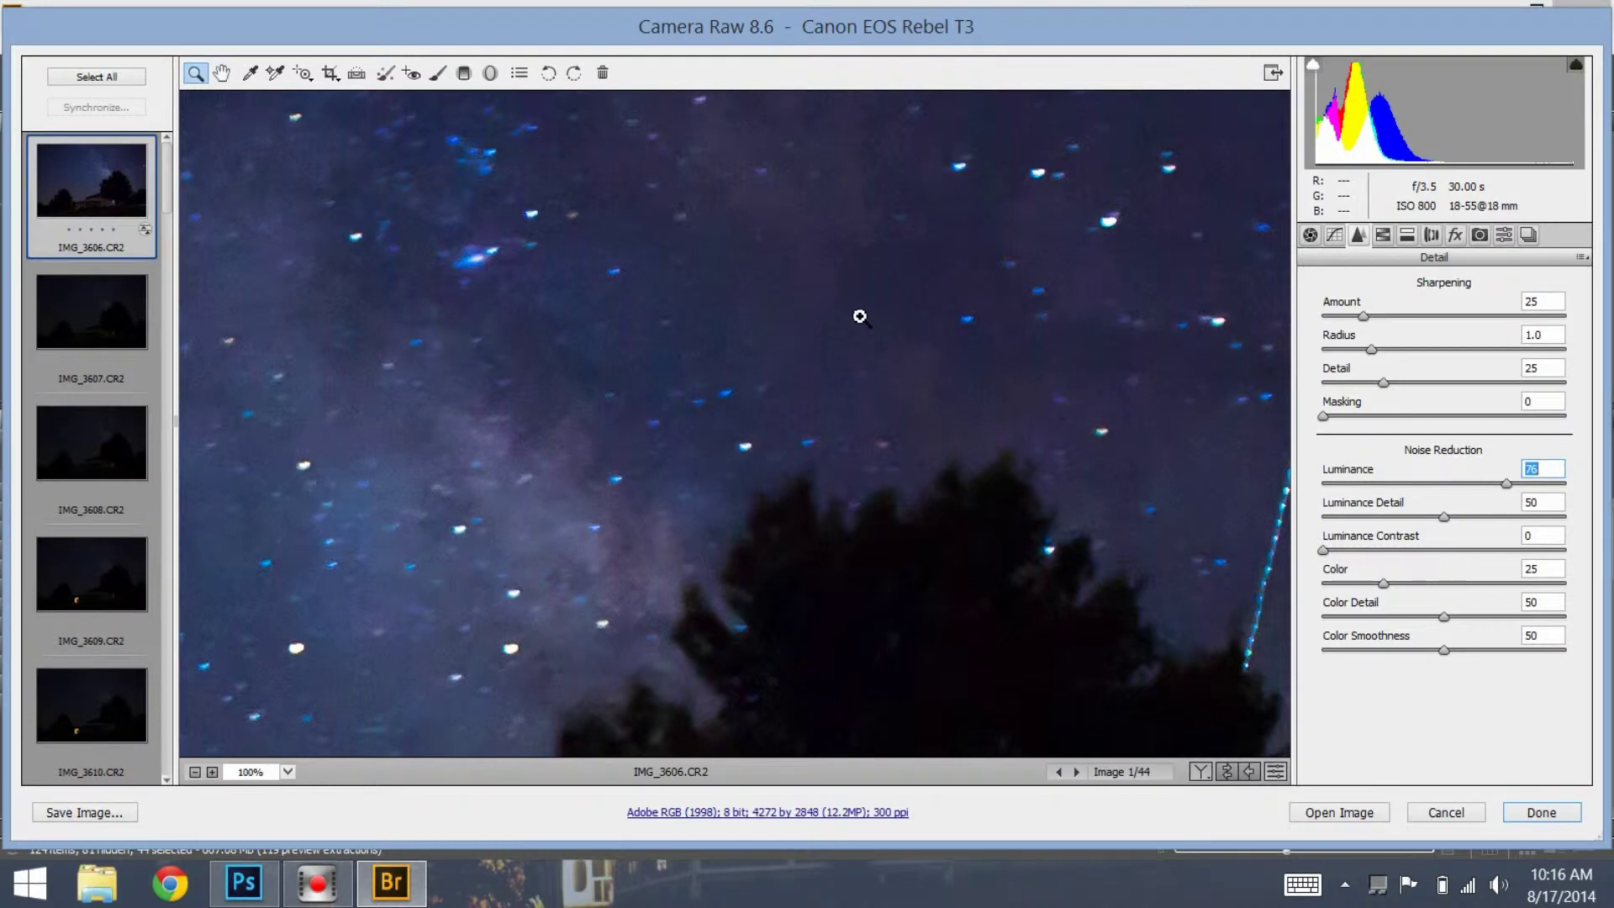
alt+click(813, 315)
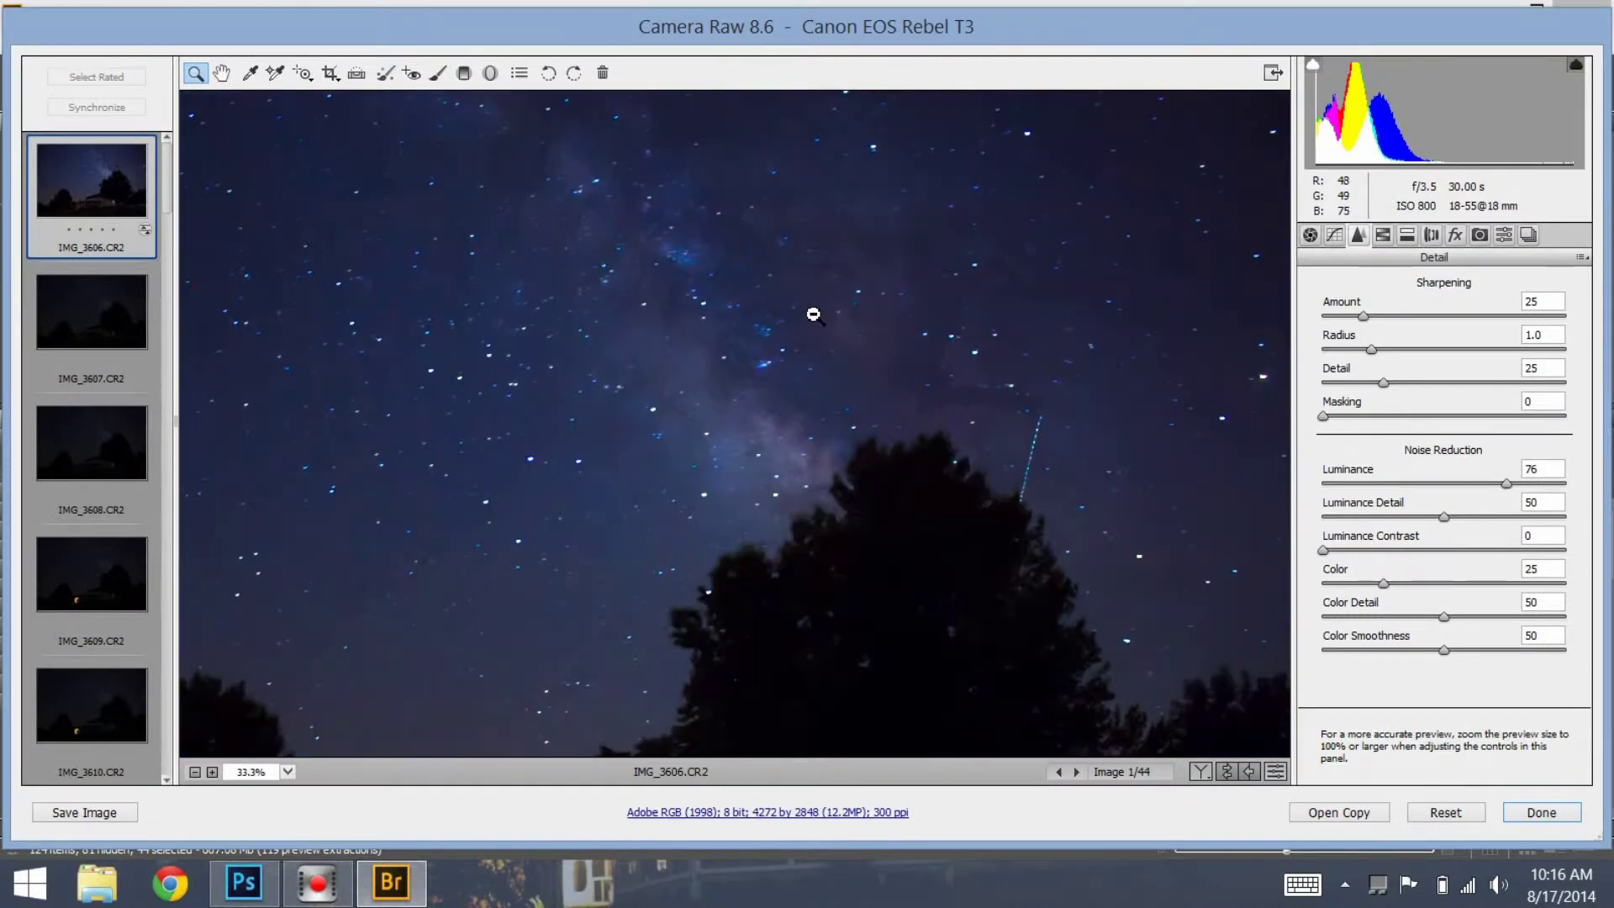
alt+click(814, 314)
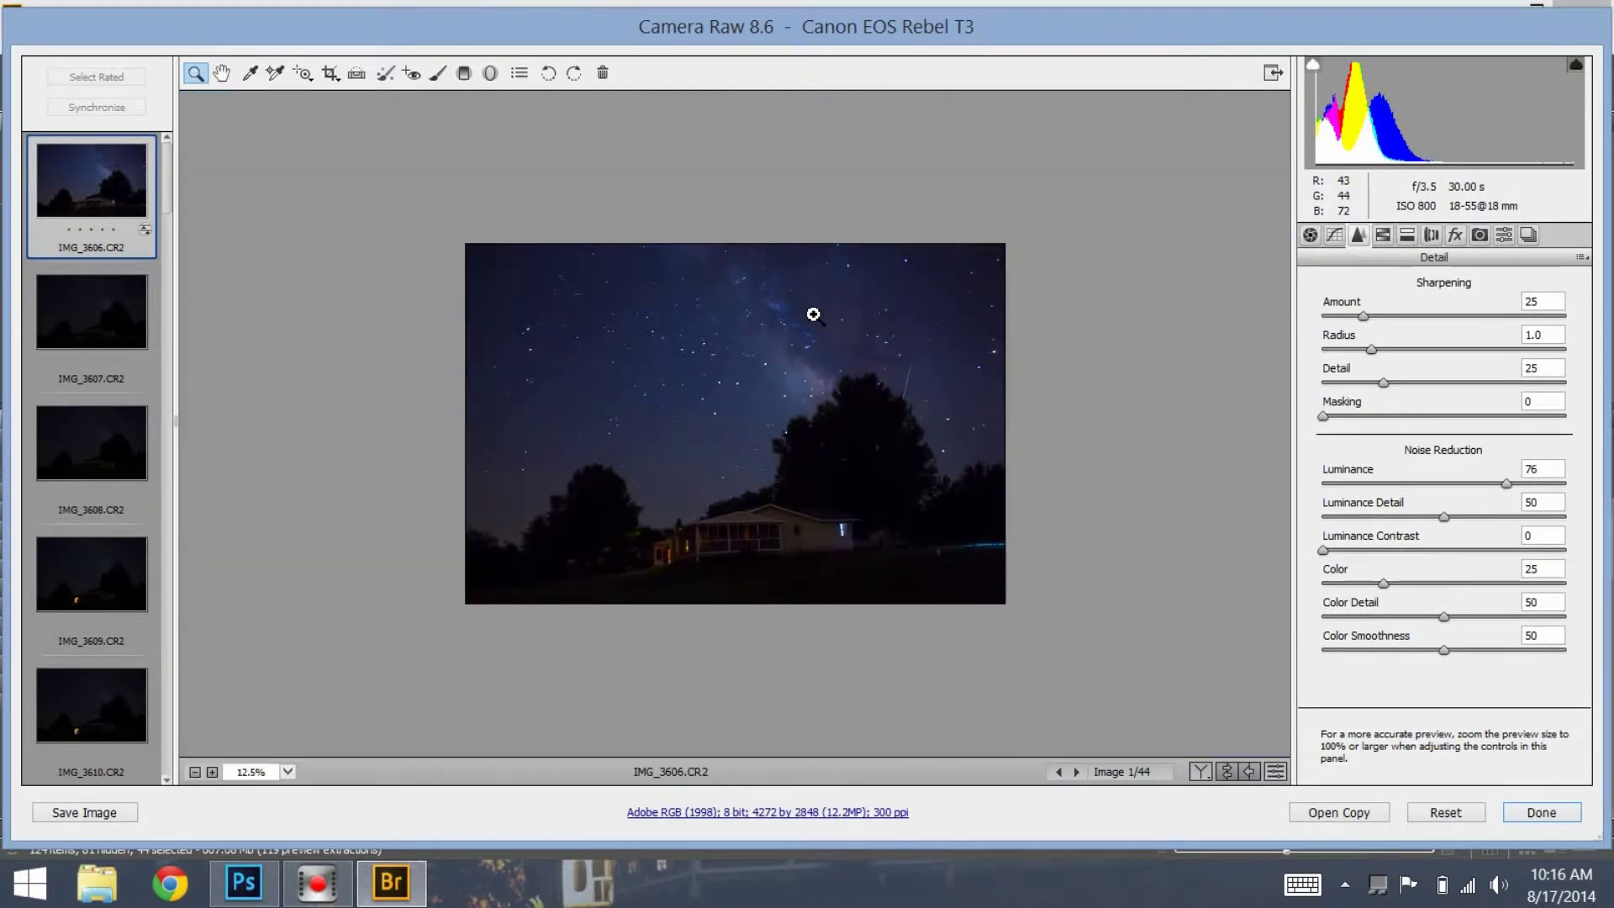
click(288, 771)
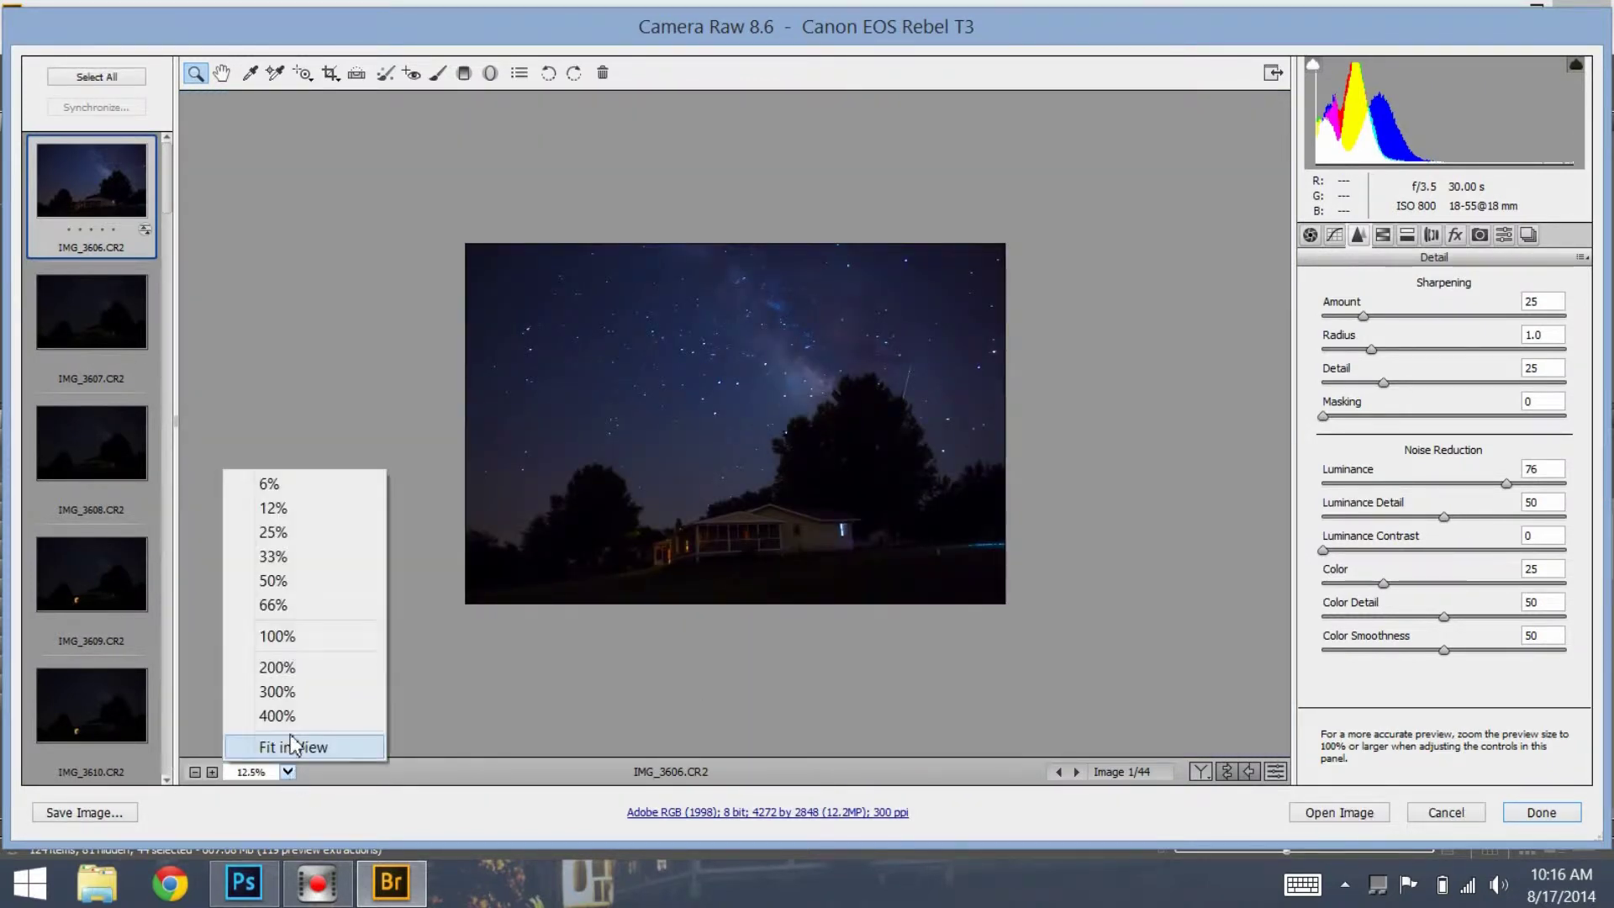
click(282, 748)
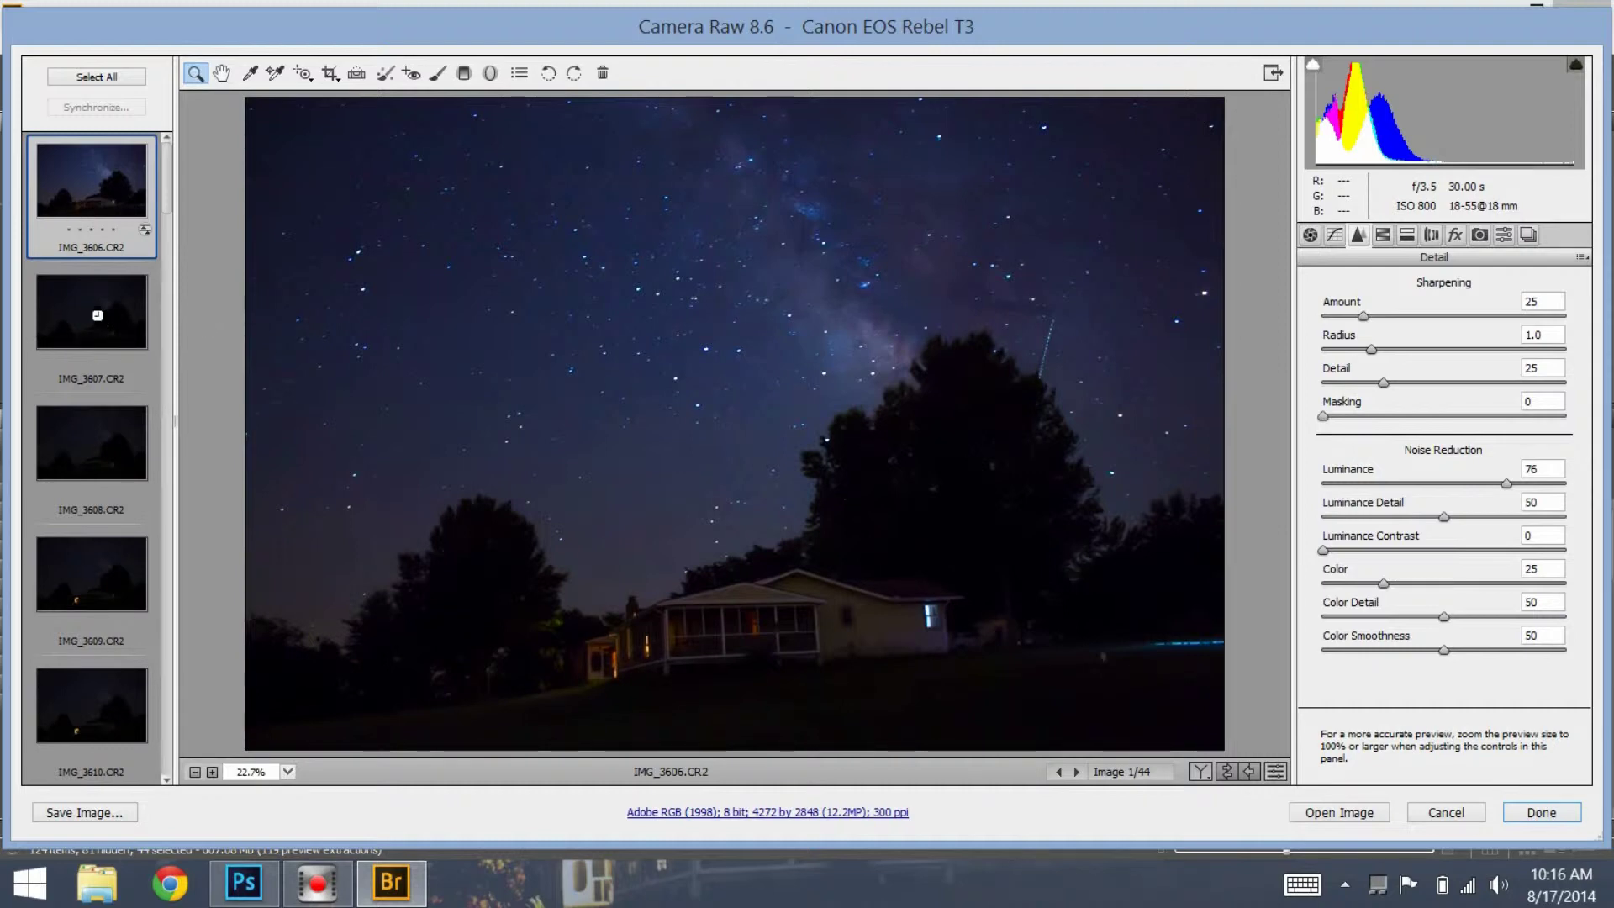
Synchronize the settings of IMG_3606.CR2 to all opened photos with the default options, and finish the Camera Raw edits
click(107, 270)
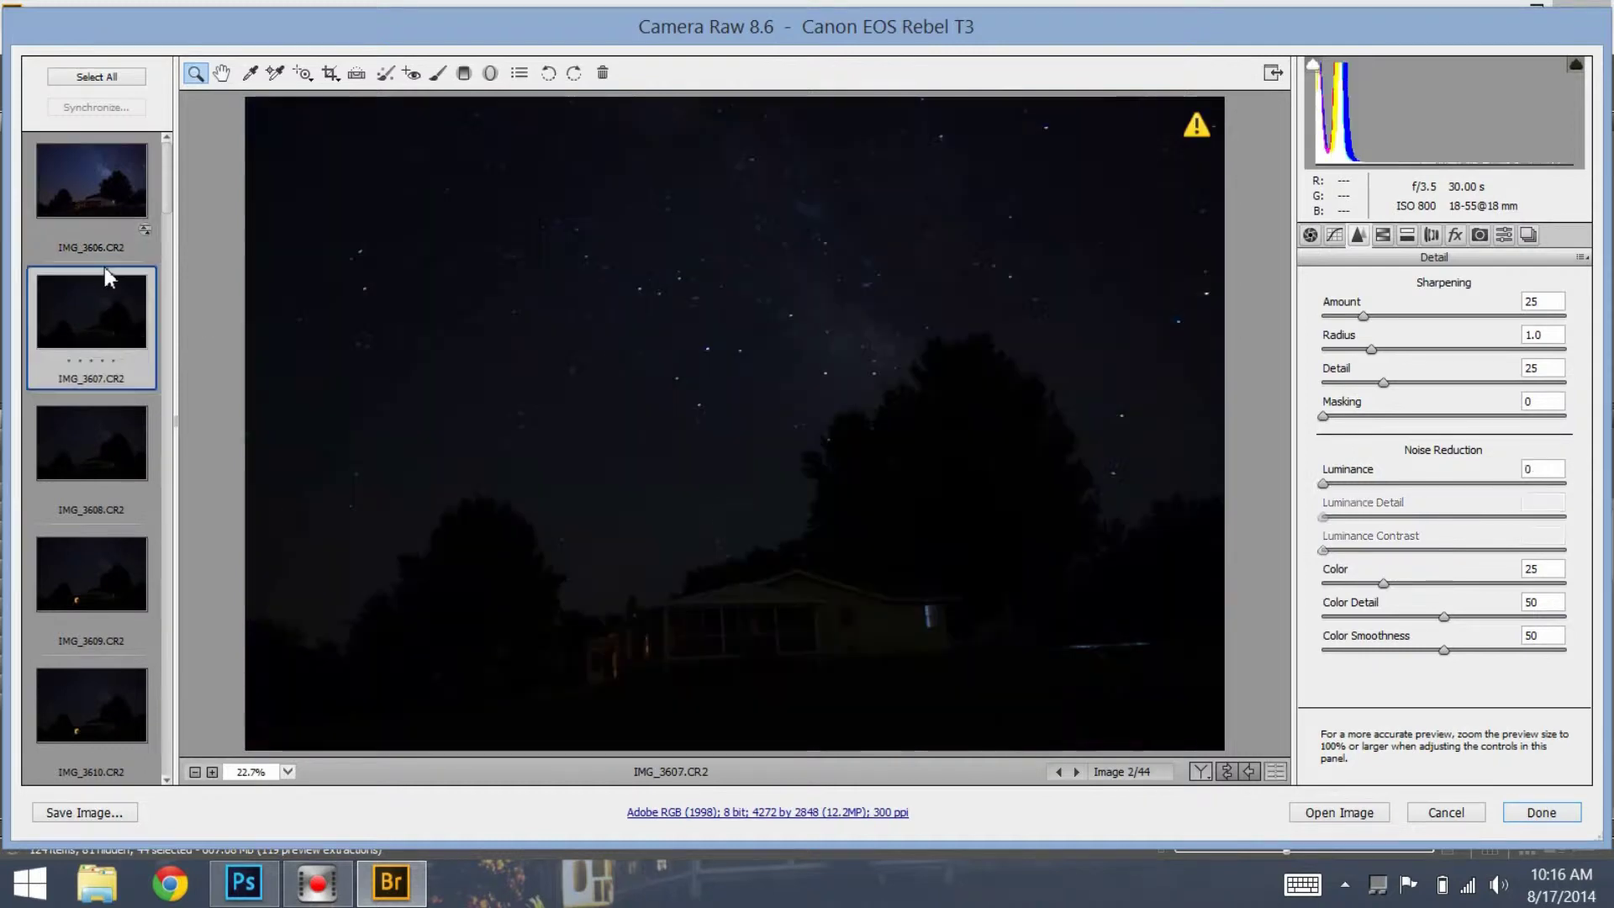
key(Up)
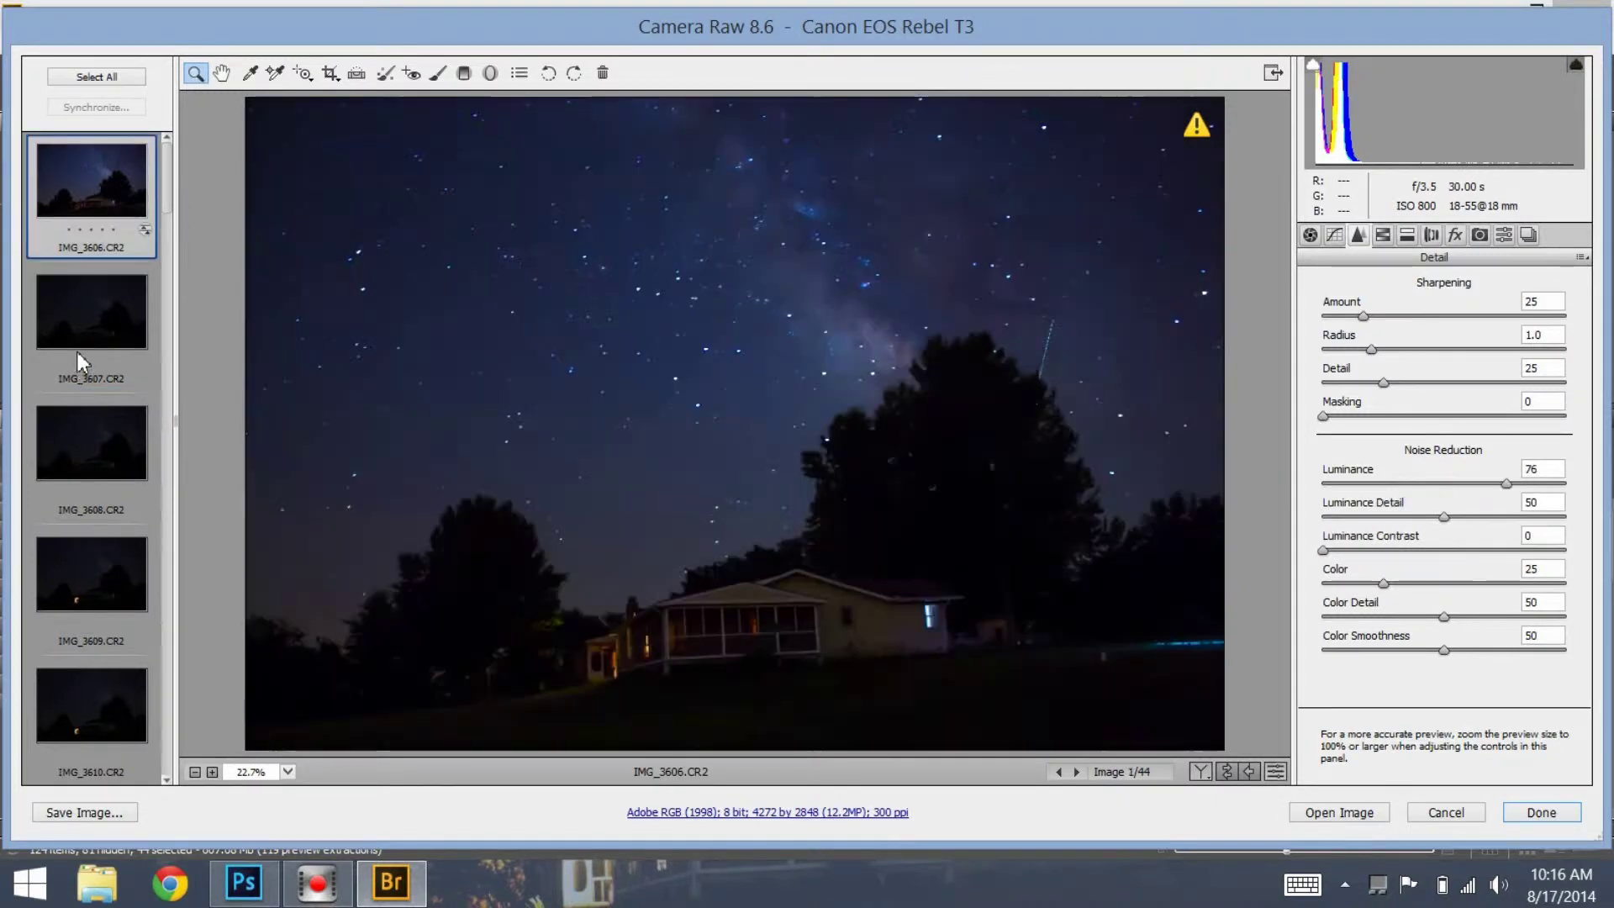
click(85, 78)
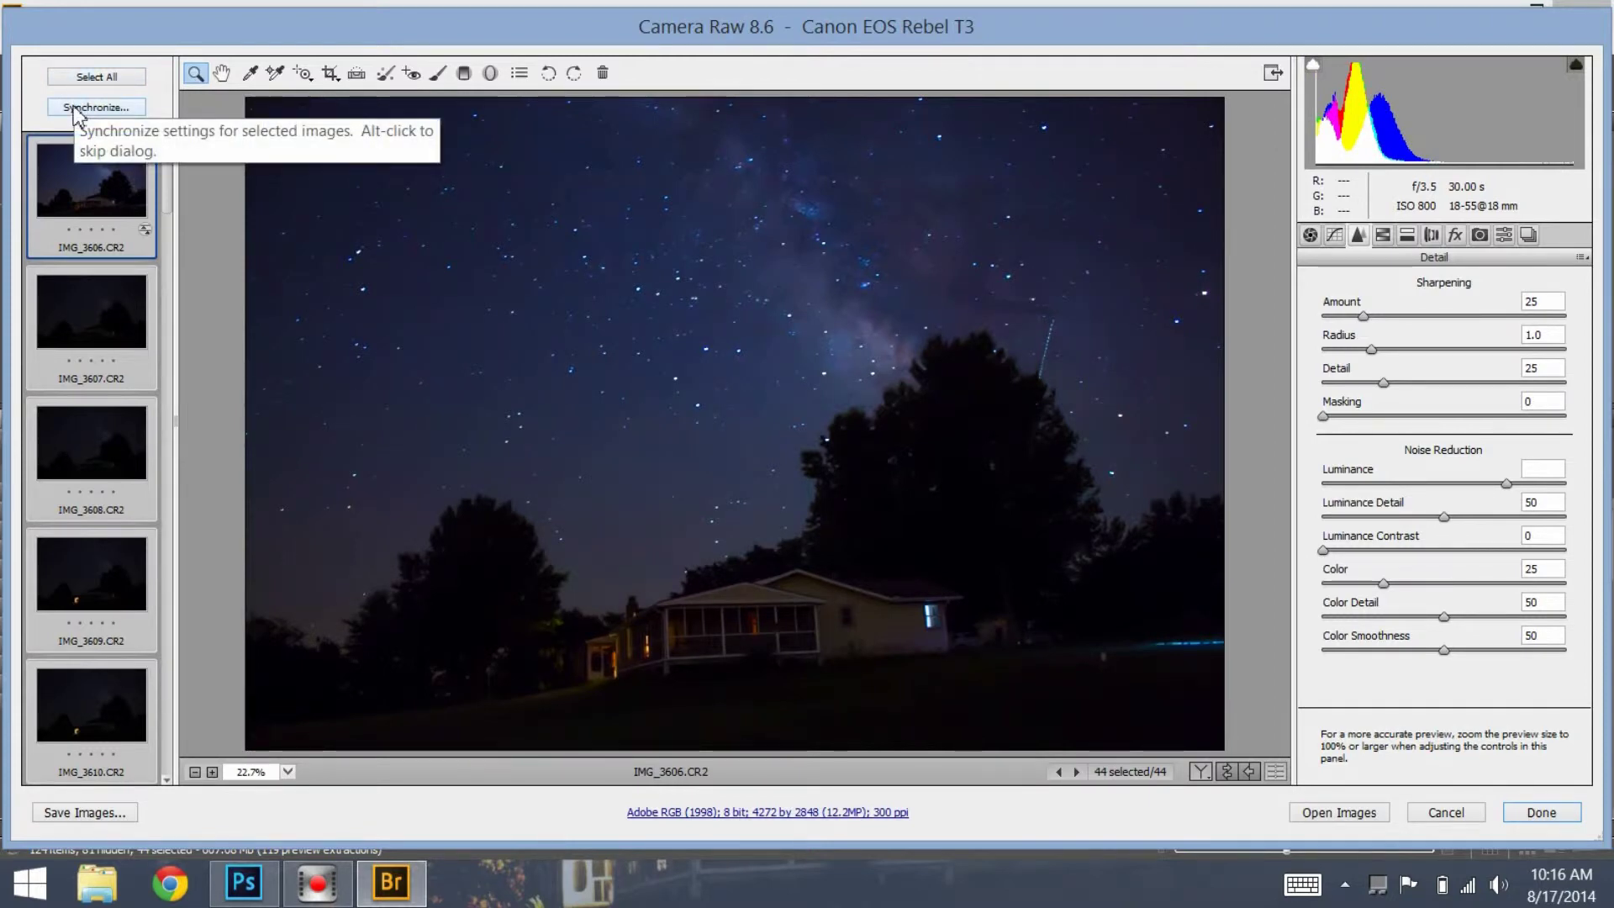
click(78, 110)
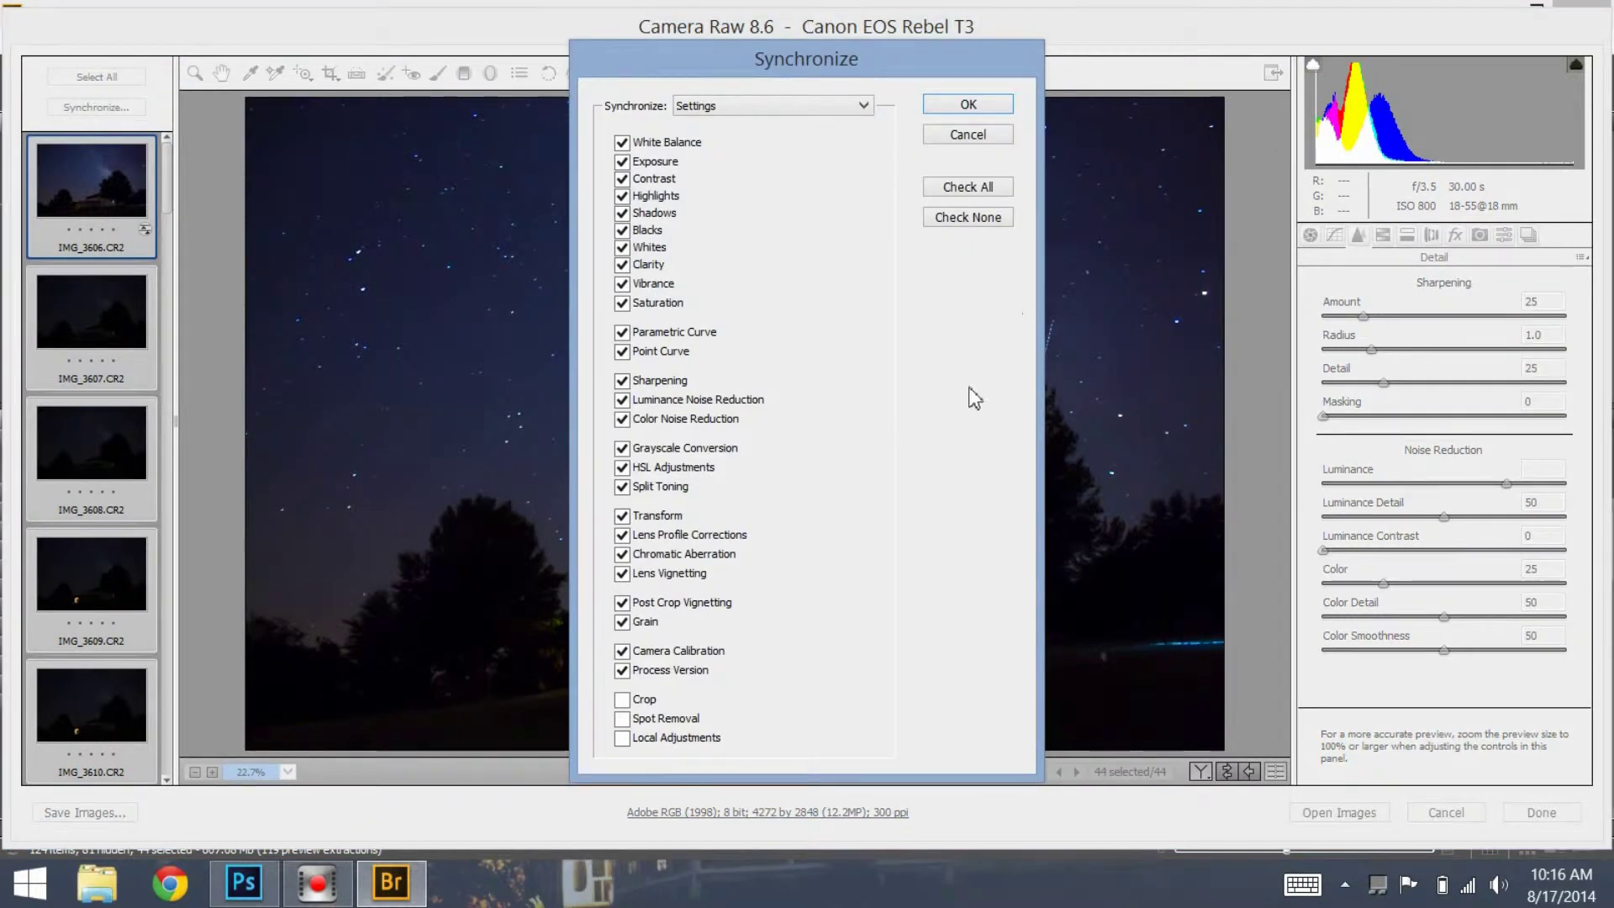
click(966, 108)
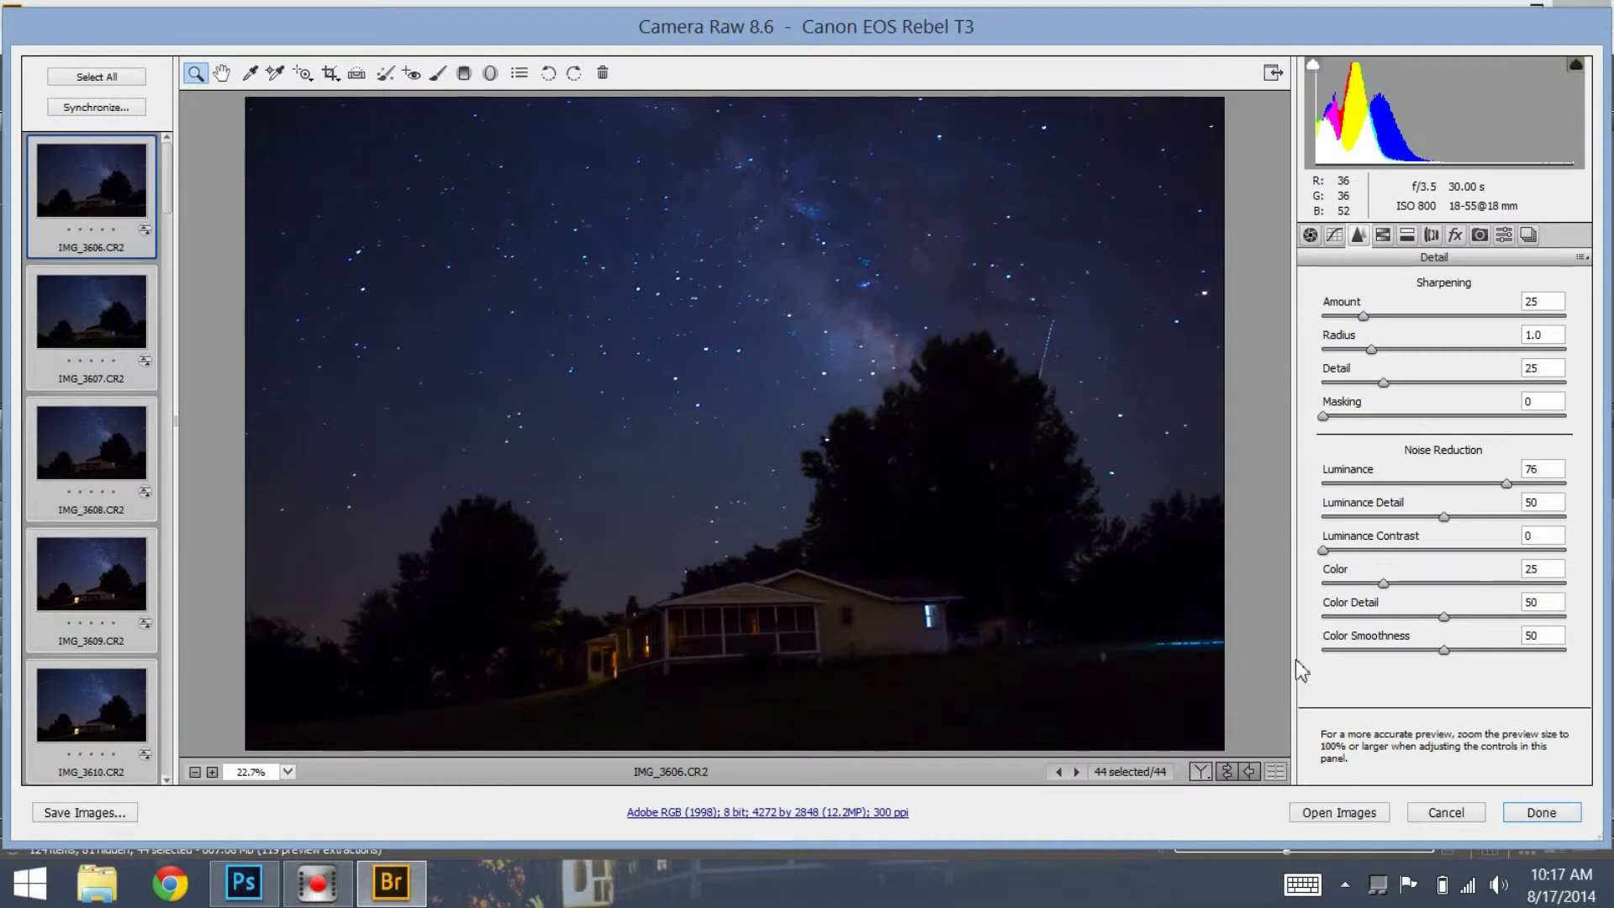
click(1540, 810)
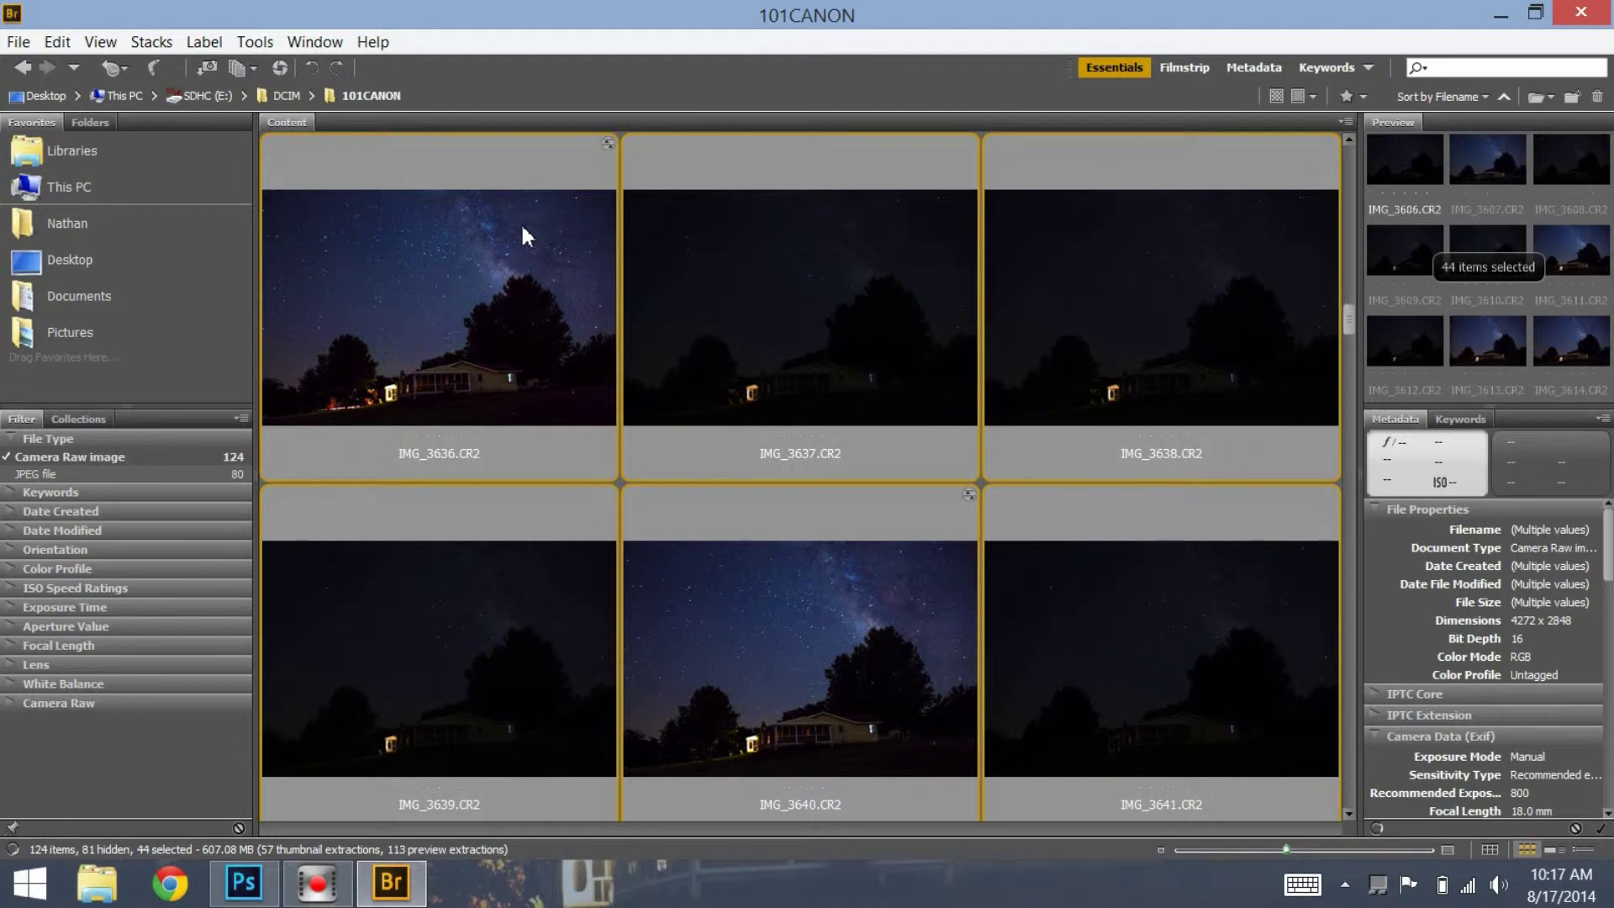
Load the selected raw photos as layers into one Photoshop document
click(251, 47)
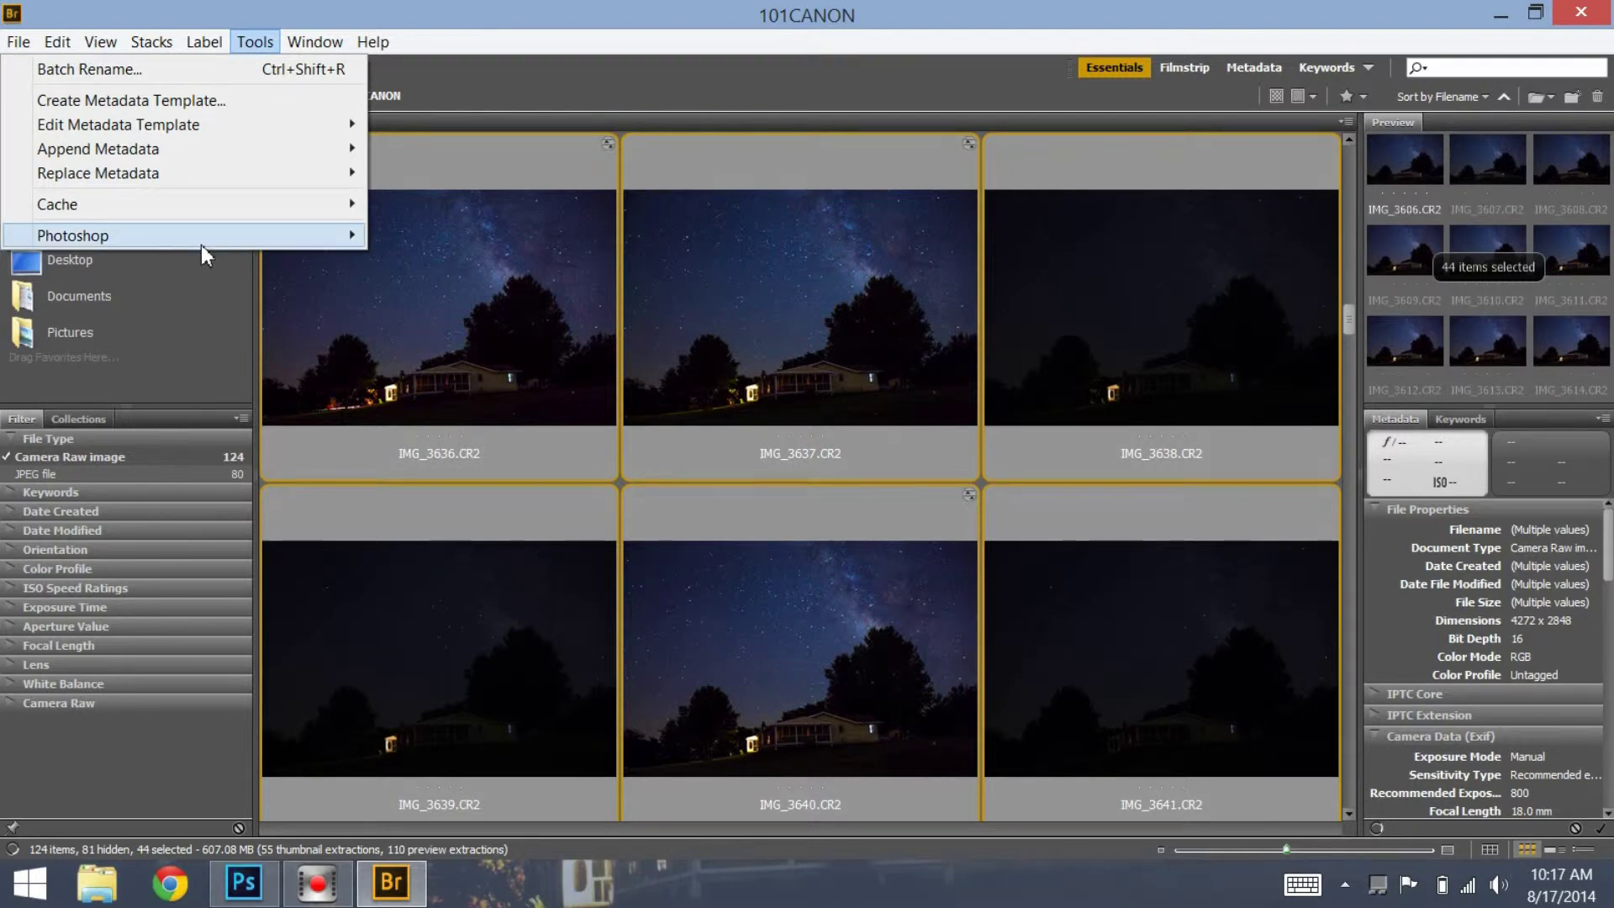
mouse_move(202, 245)
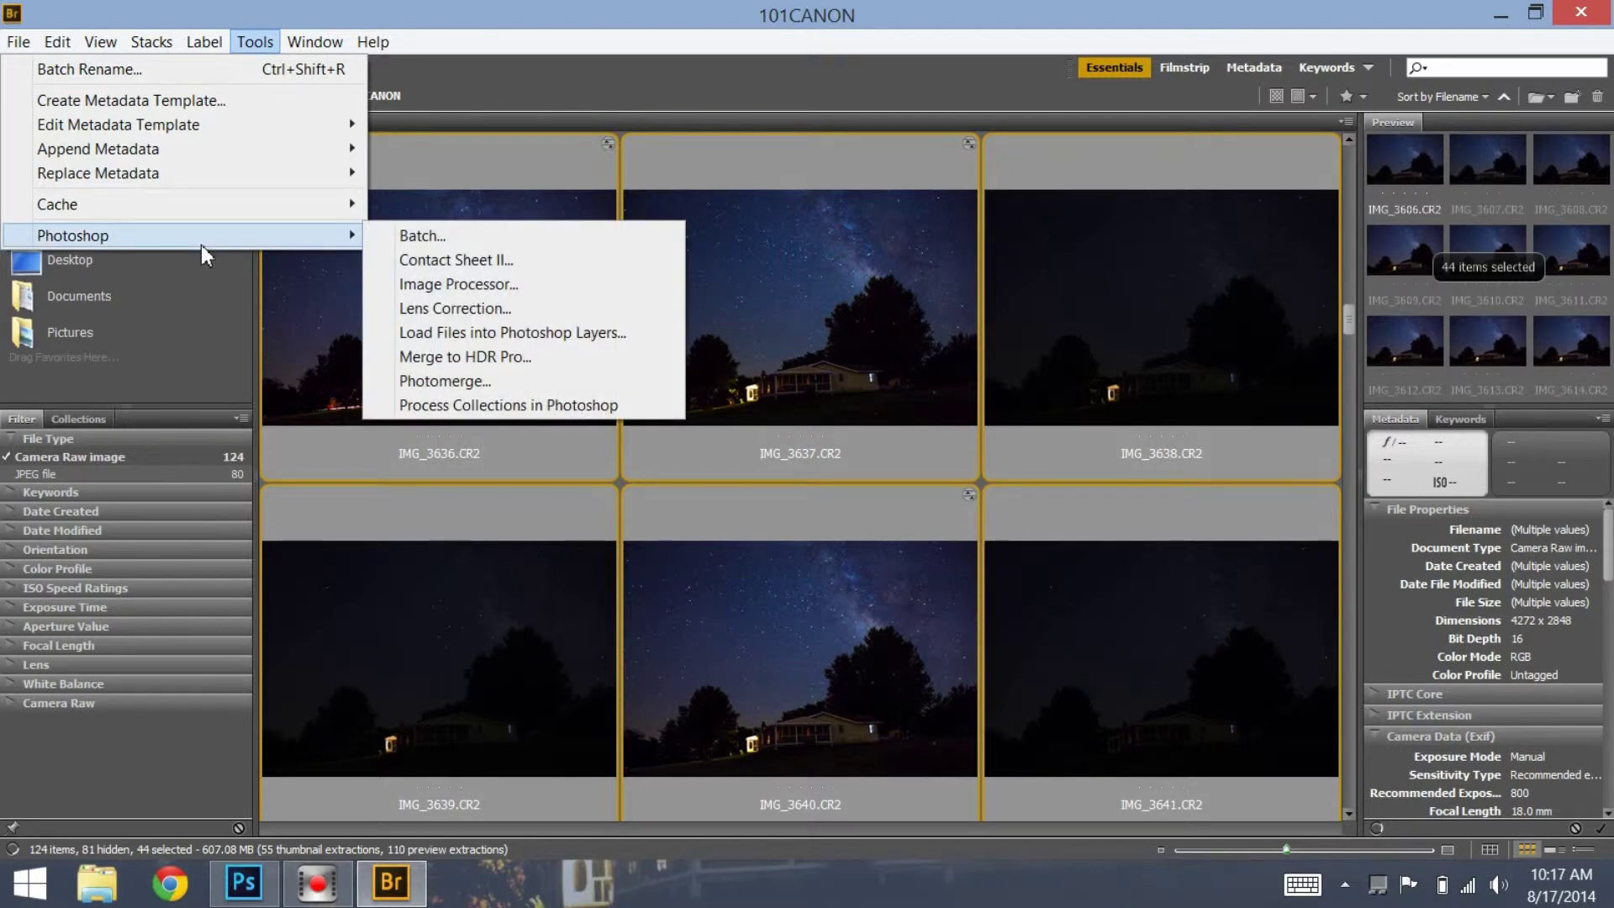
click(459, 339)
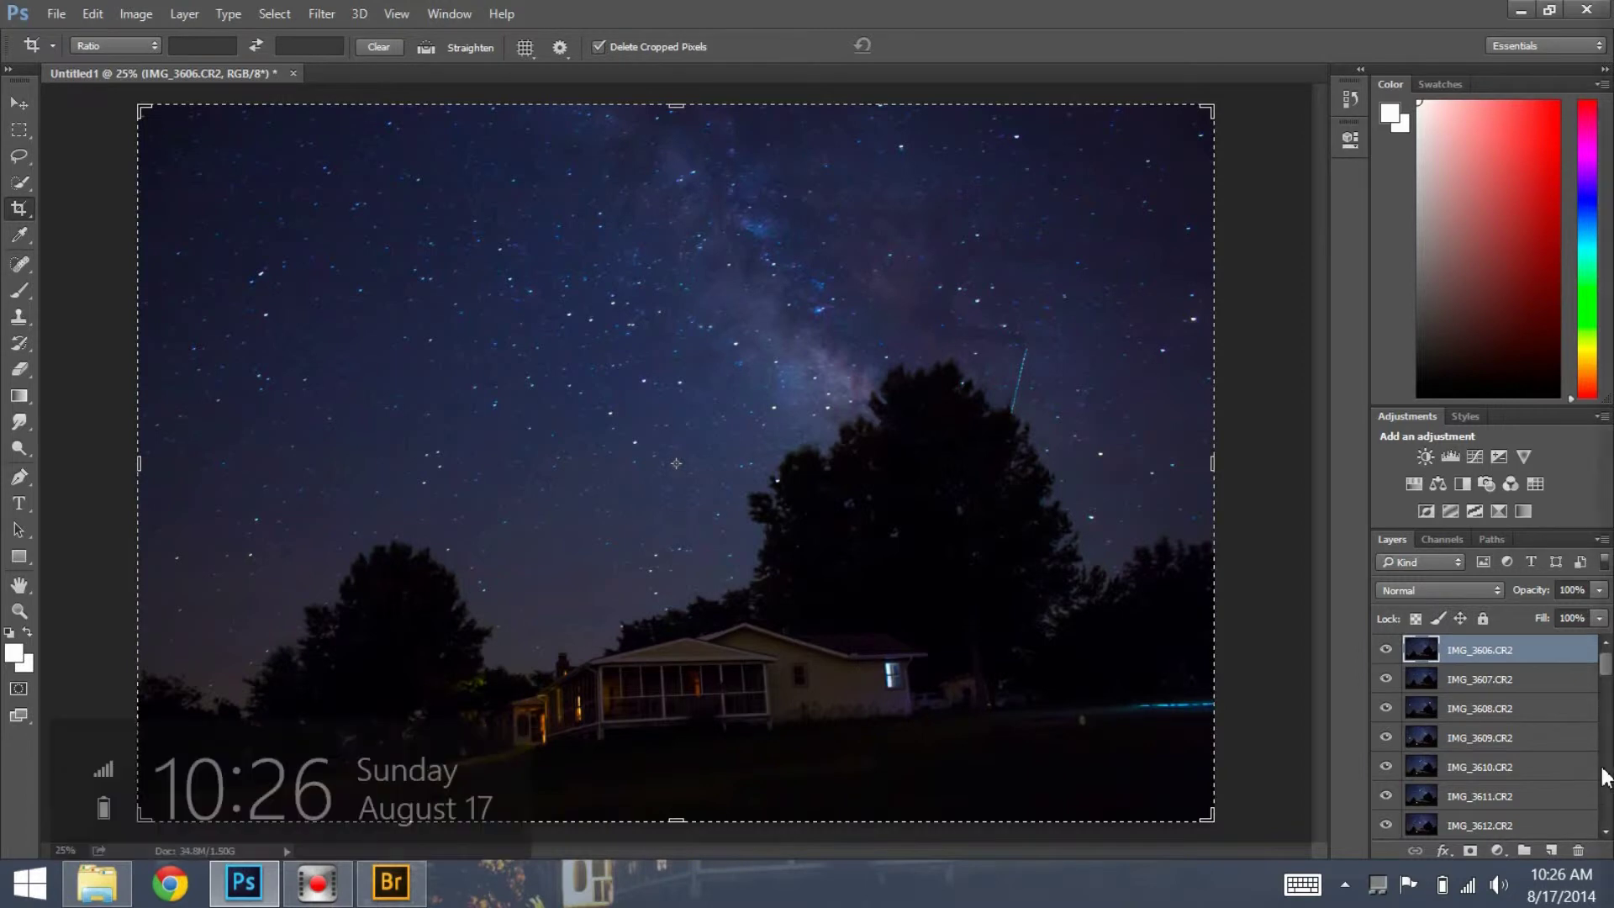
Change the blend mode of the top layer, IMG_3606.CR2, to Lighten
scroll(1478, 697, down, 1)
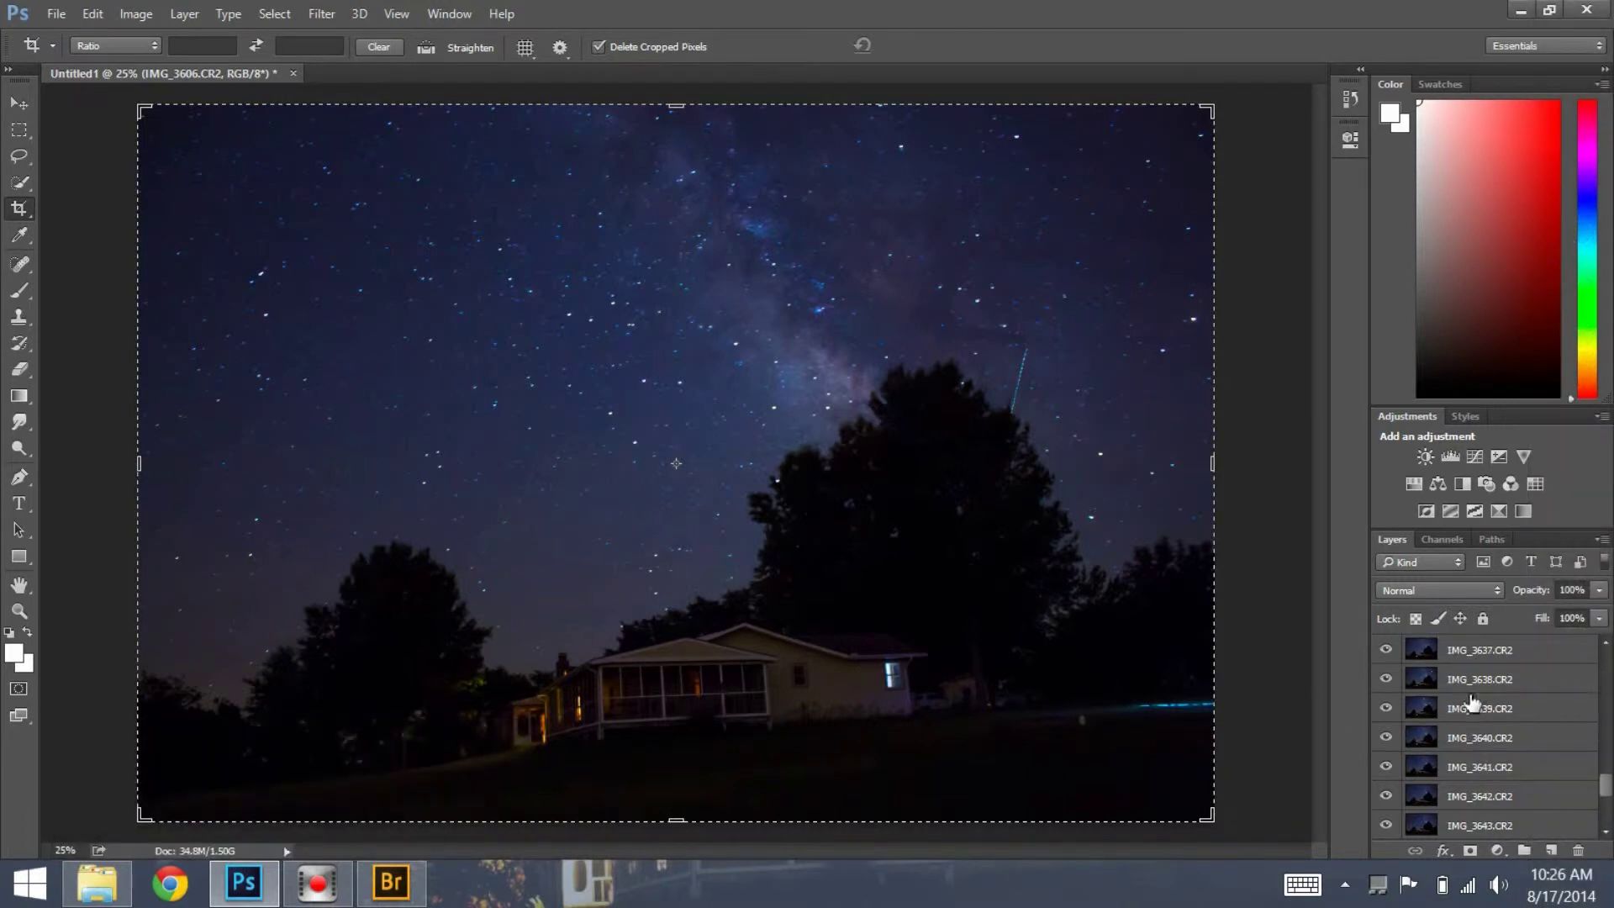
scroll(1473, 702, up, 1)
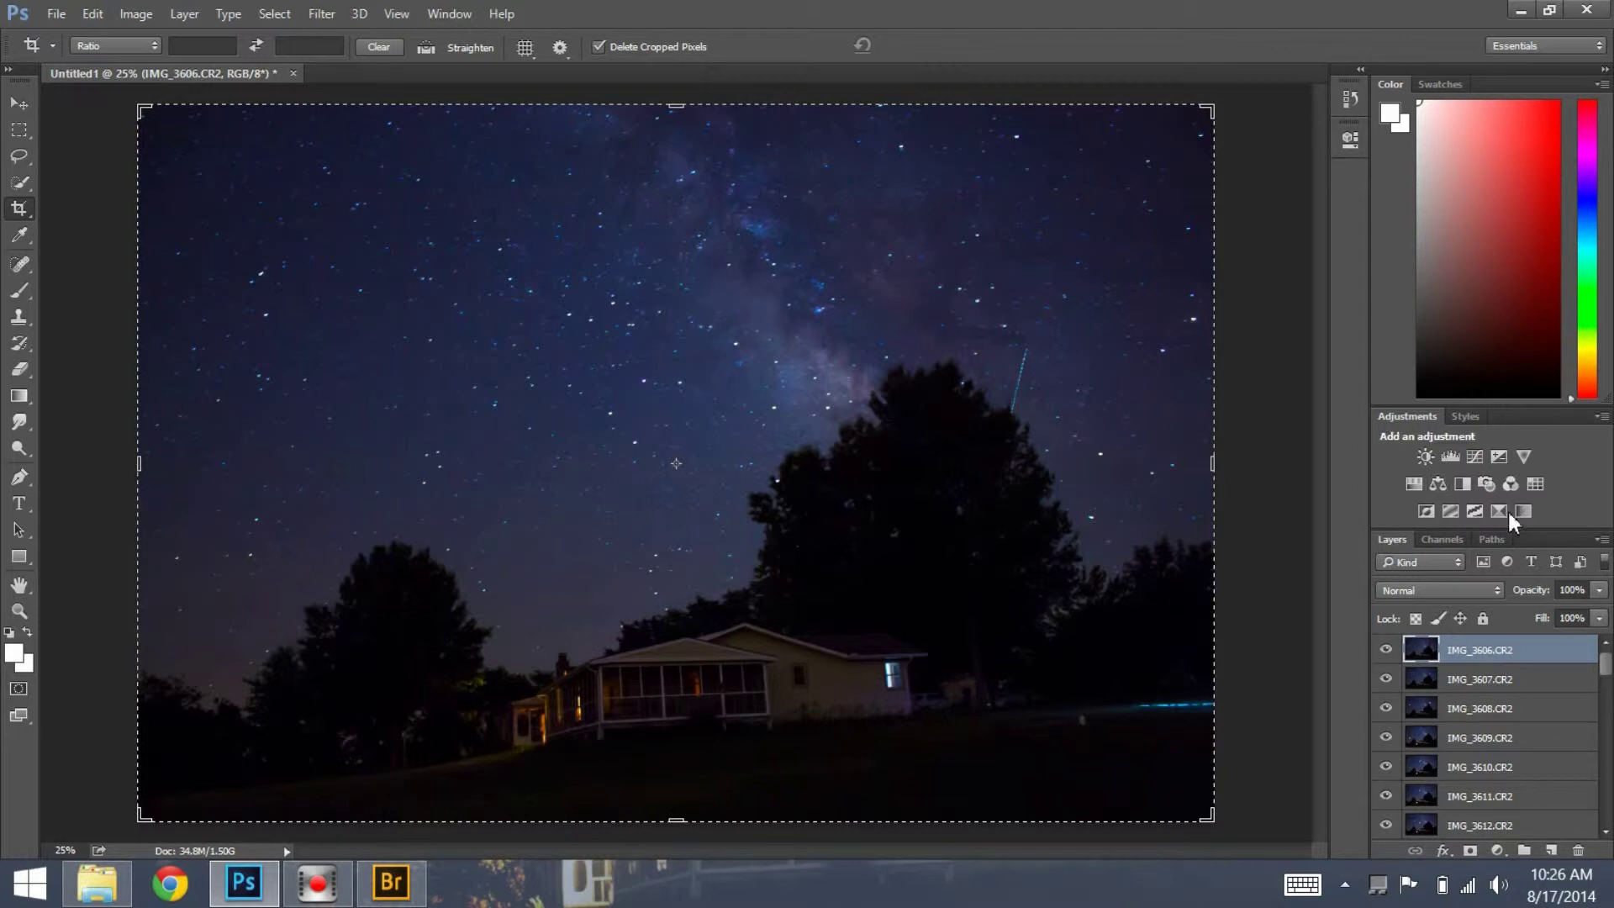
click(1404, 593)
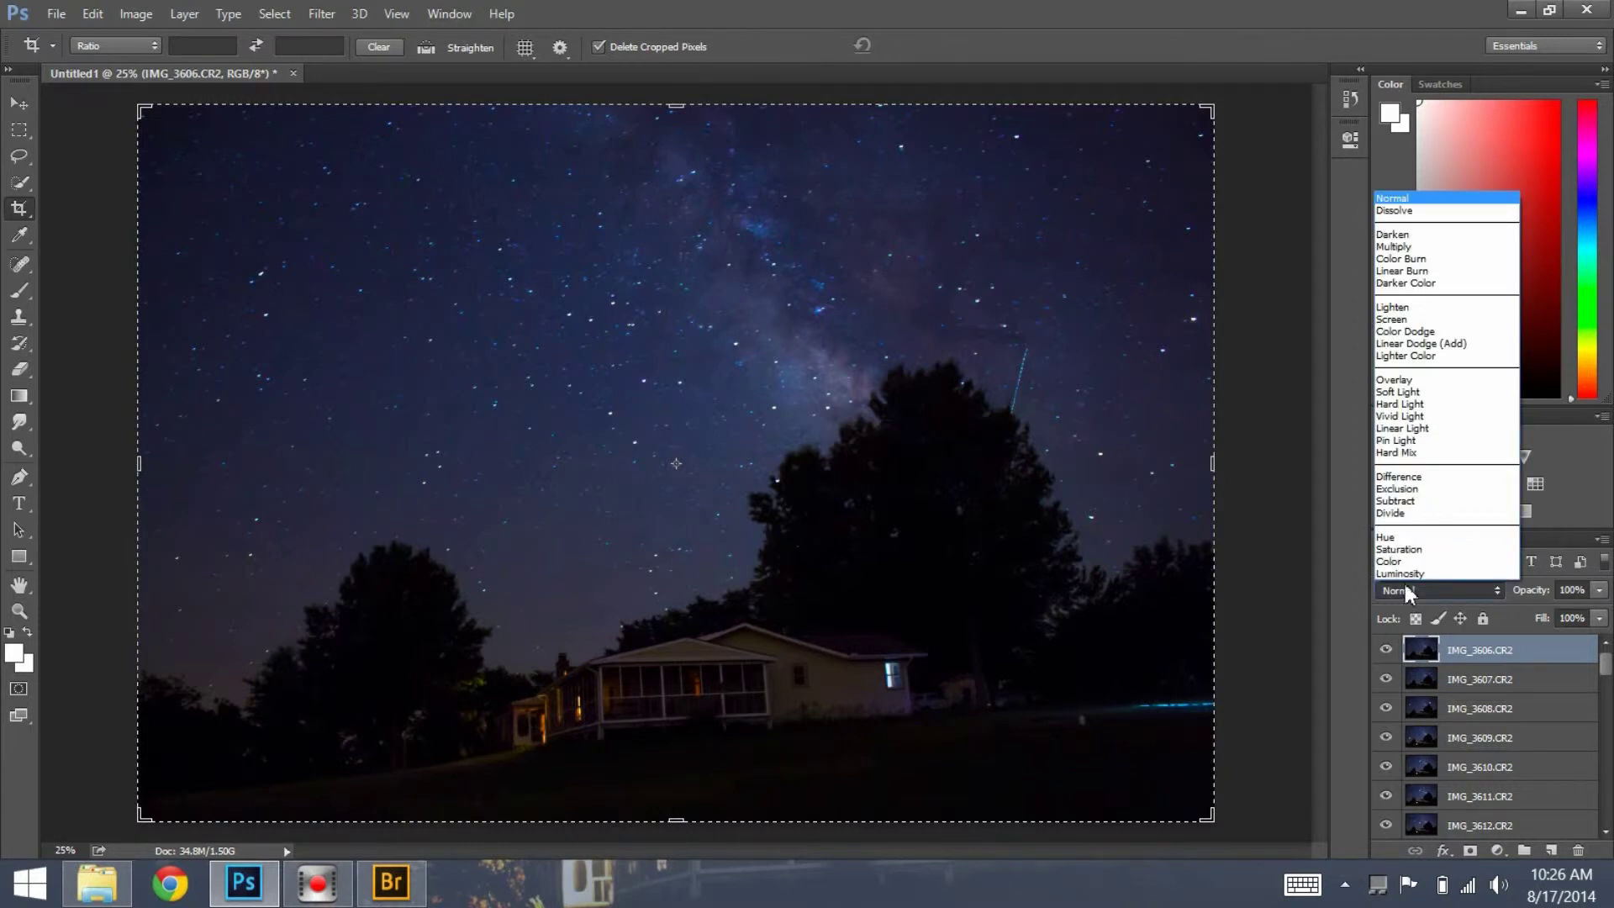
click(1412, 308)
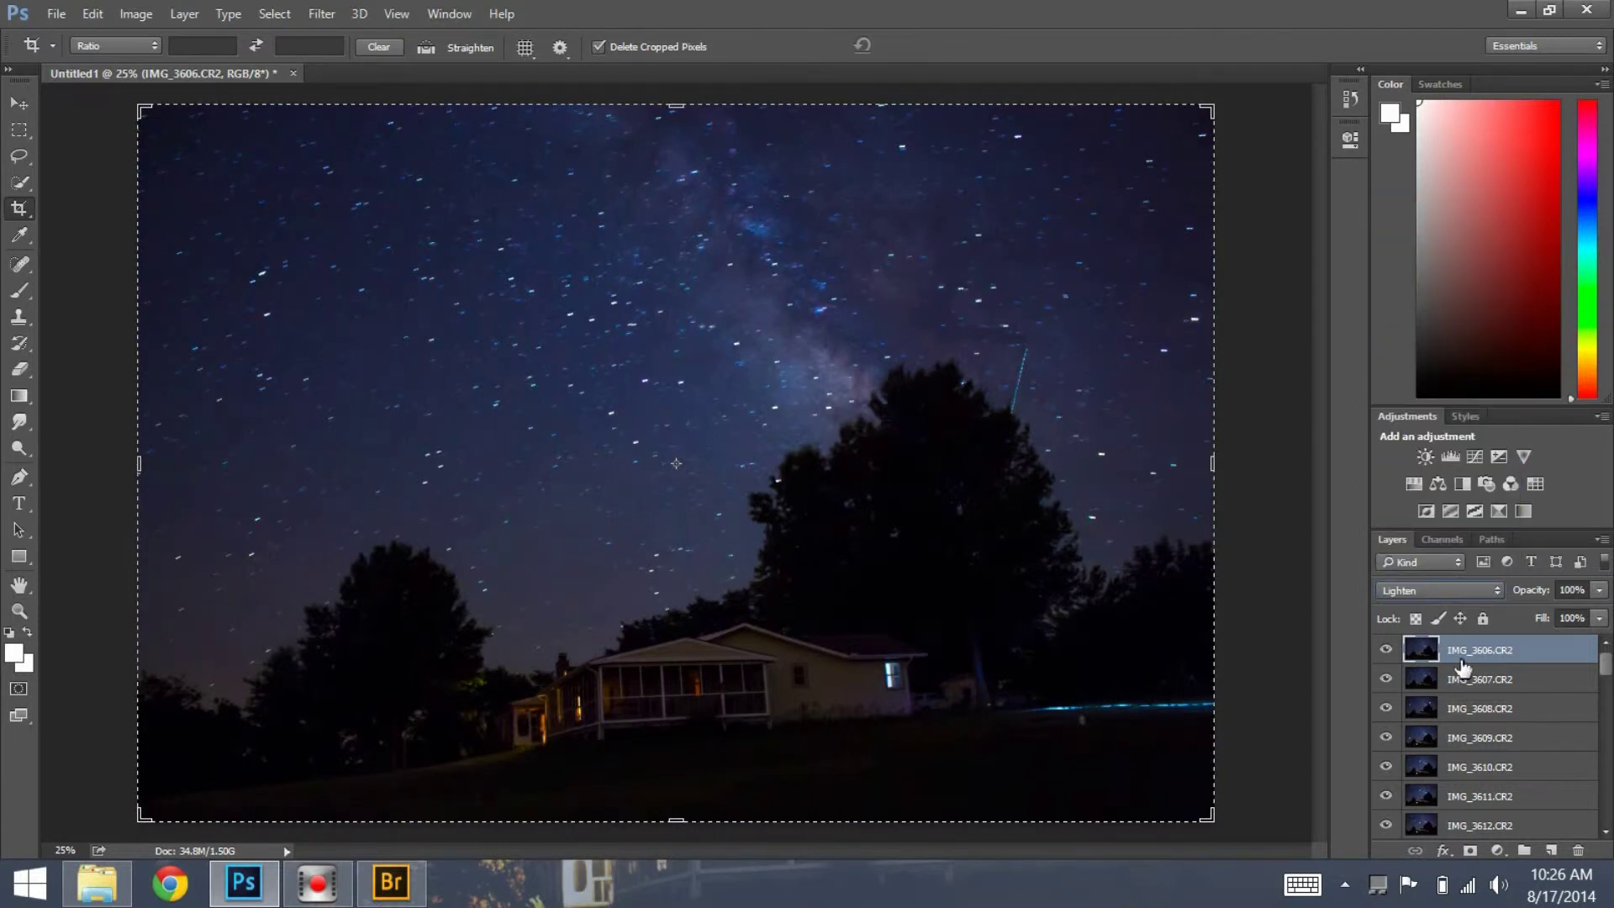
Select all layers from IMG_3606.CR2 down to IMG_3649.CR2 and set their blend mode to Lighten
scroll(1463, 658, down, 12)
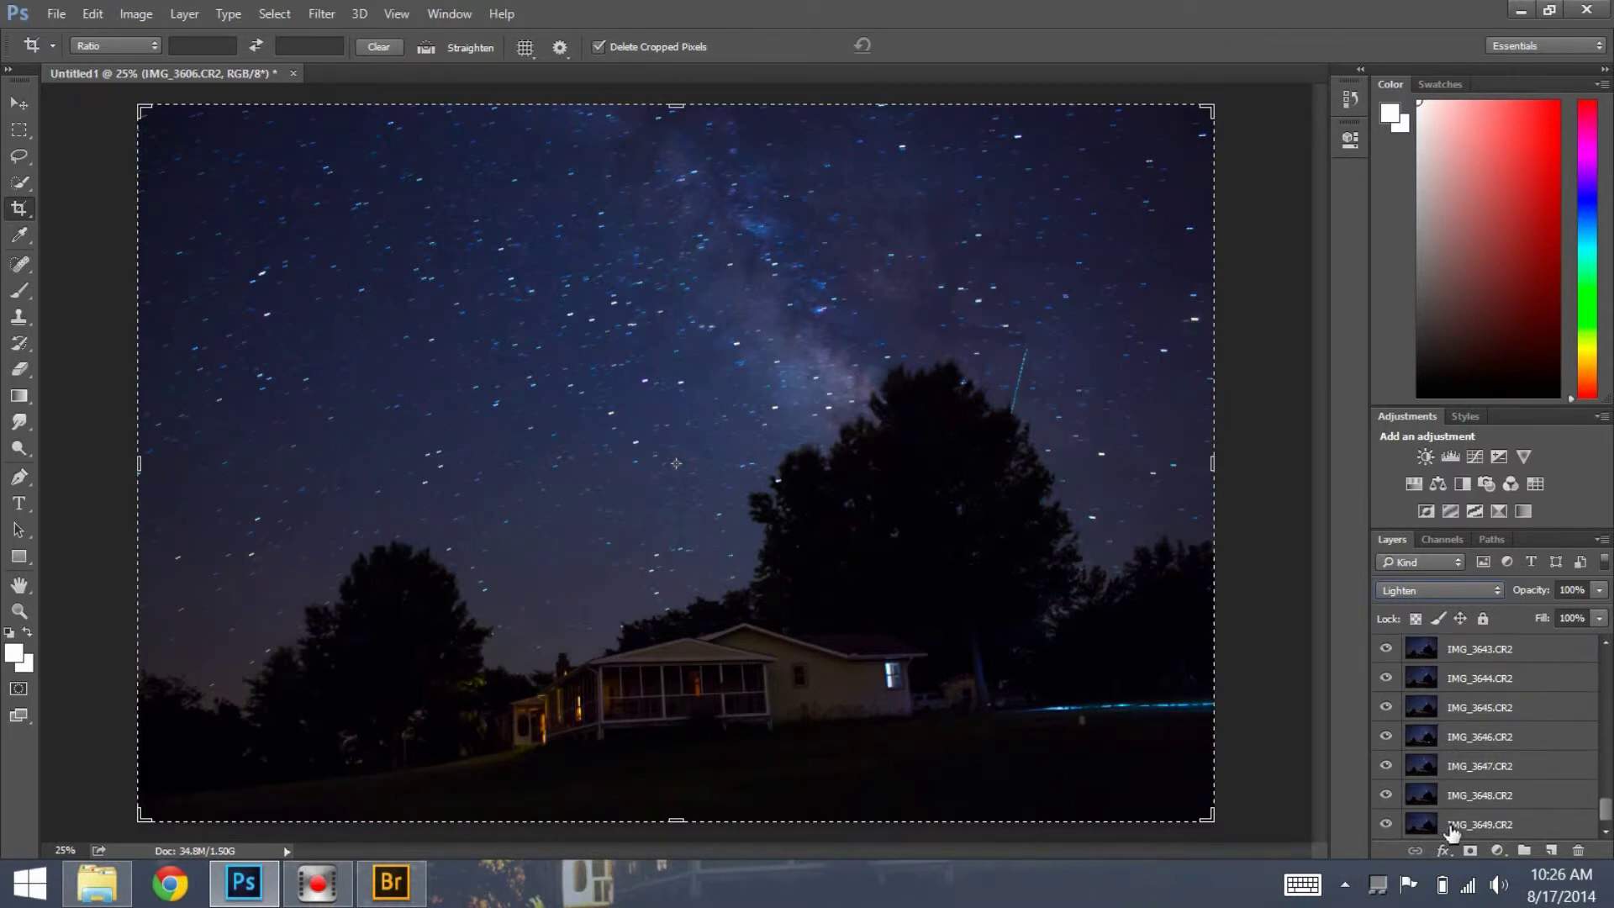
shift+click(1452, 832)
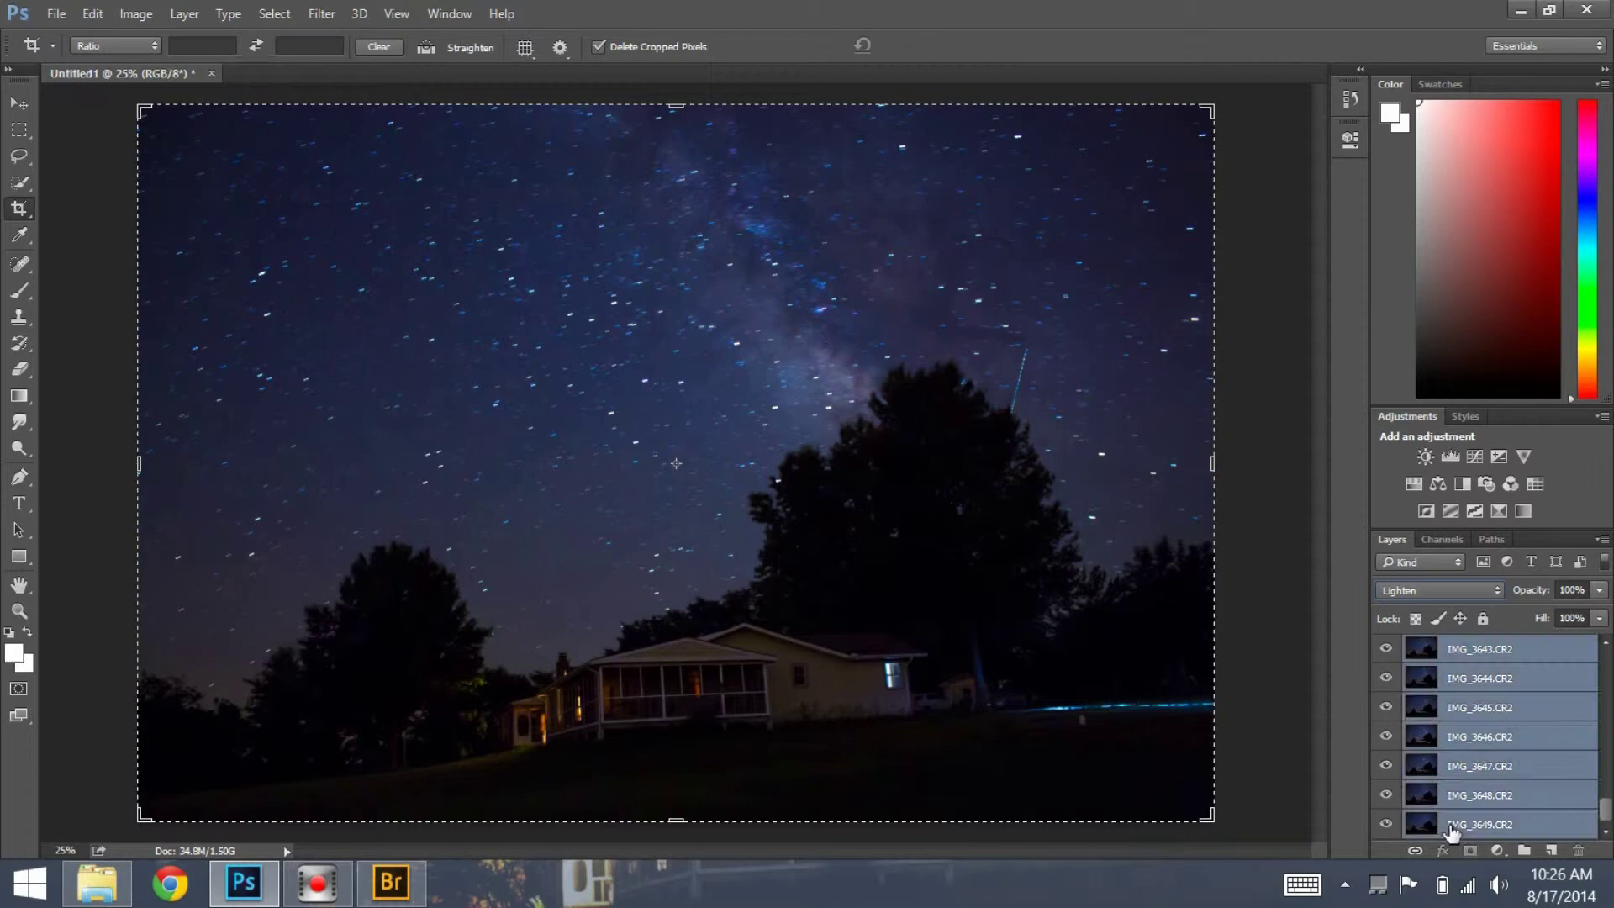
click(1418, 582)
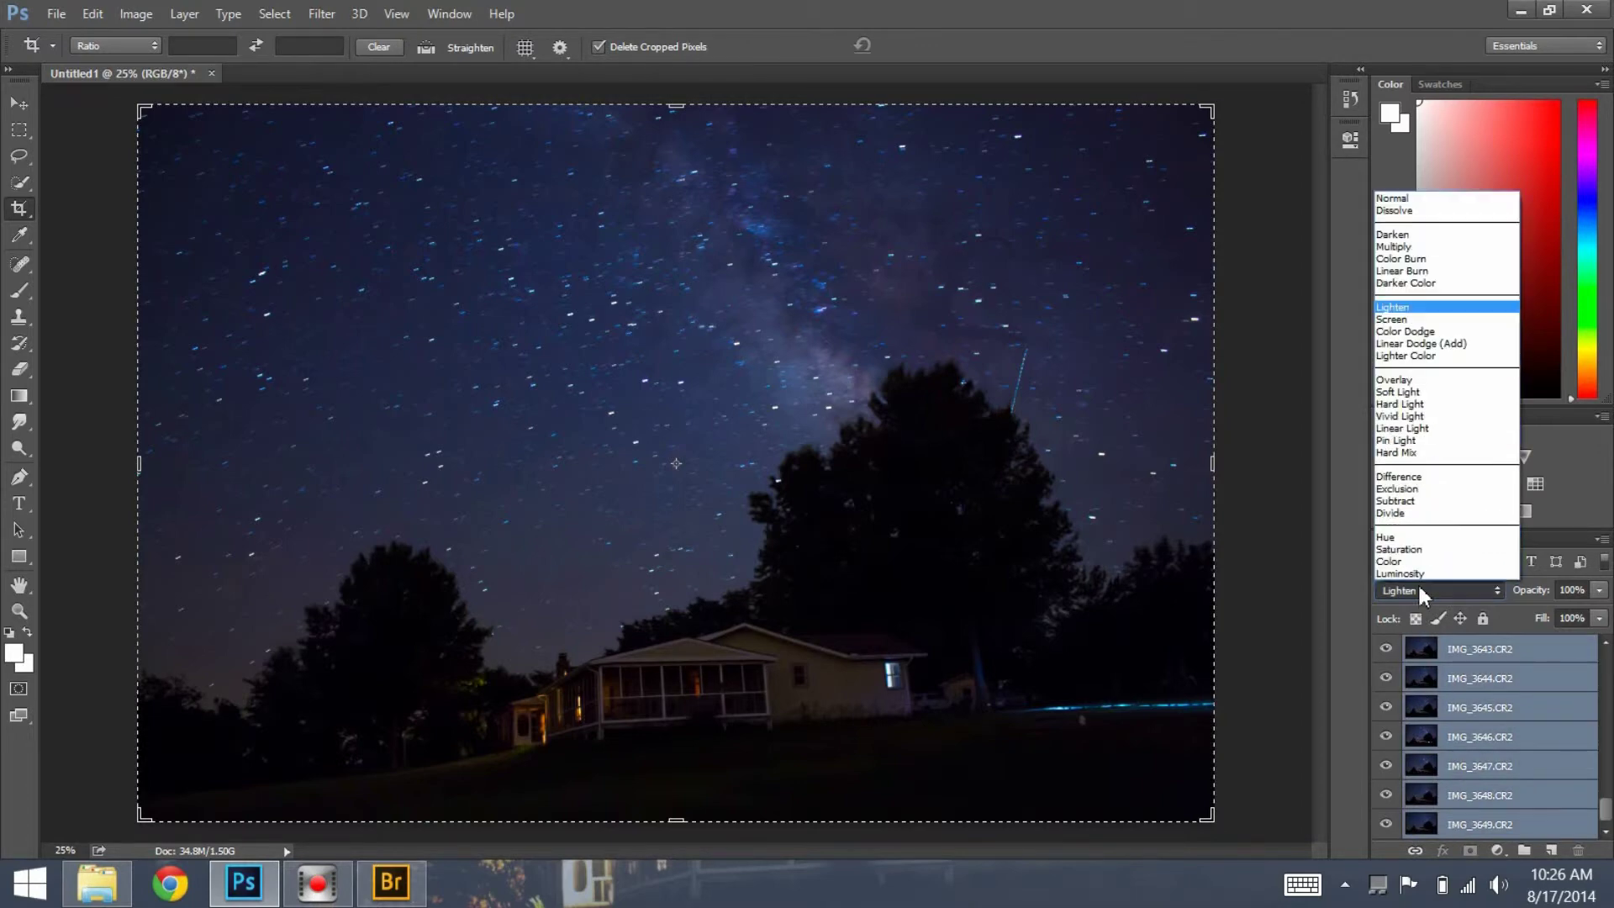
click(1419, 312)
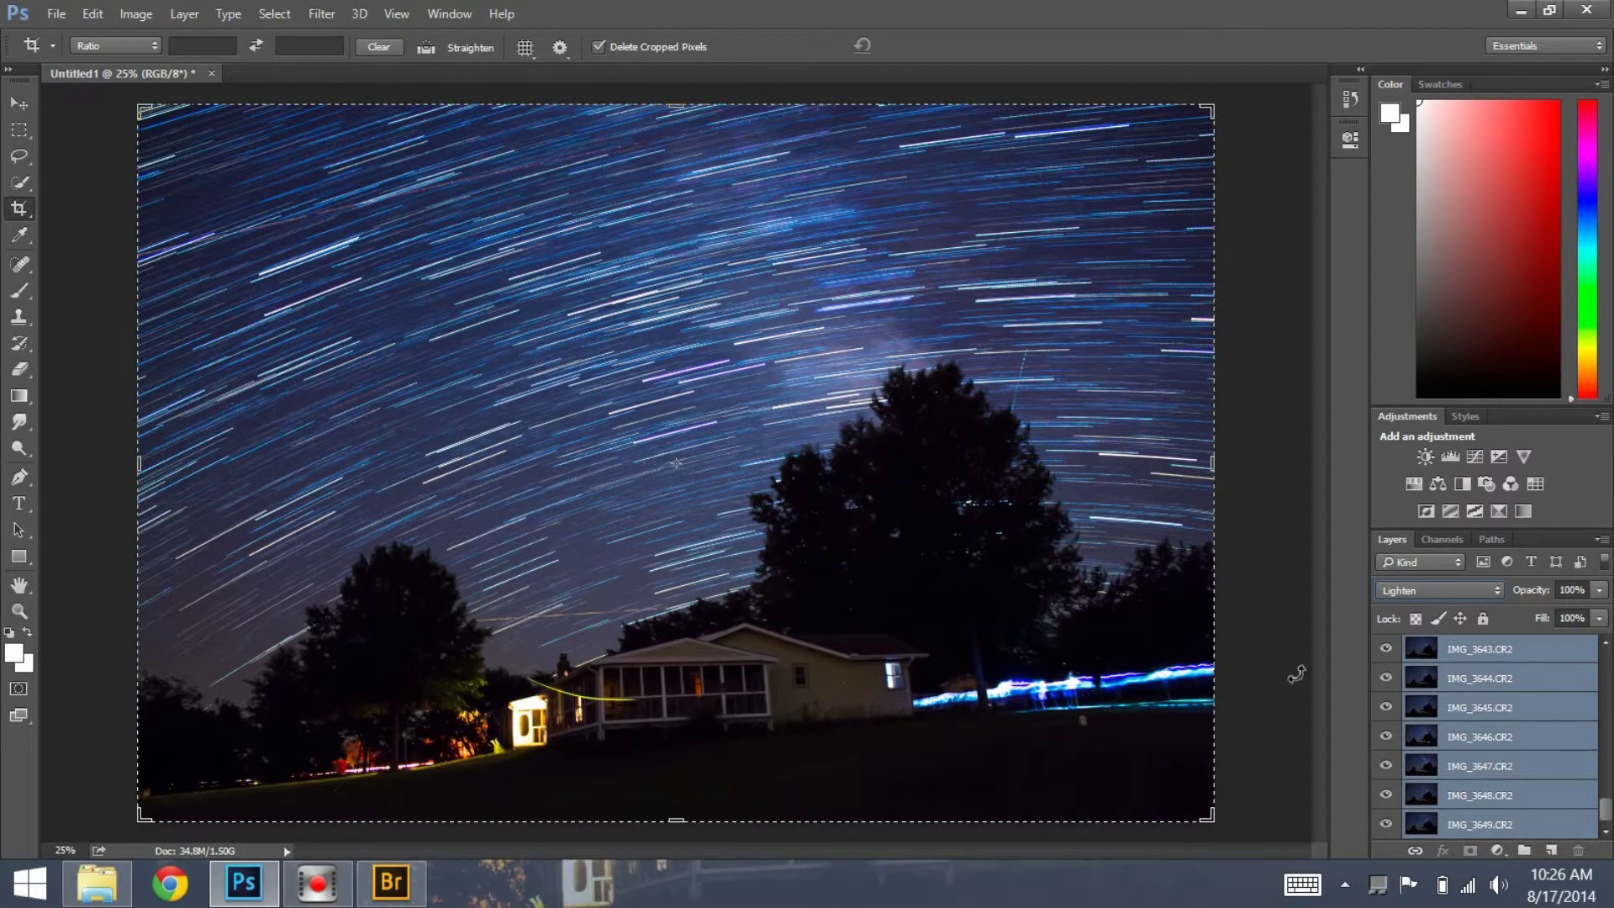
scroll(1518, 746, up, 10)
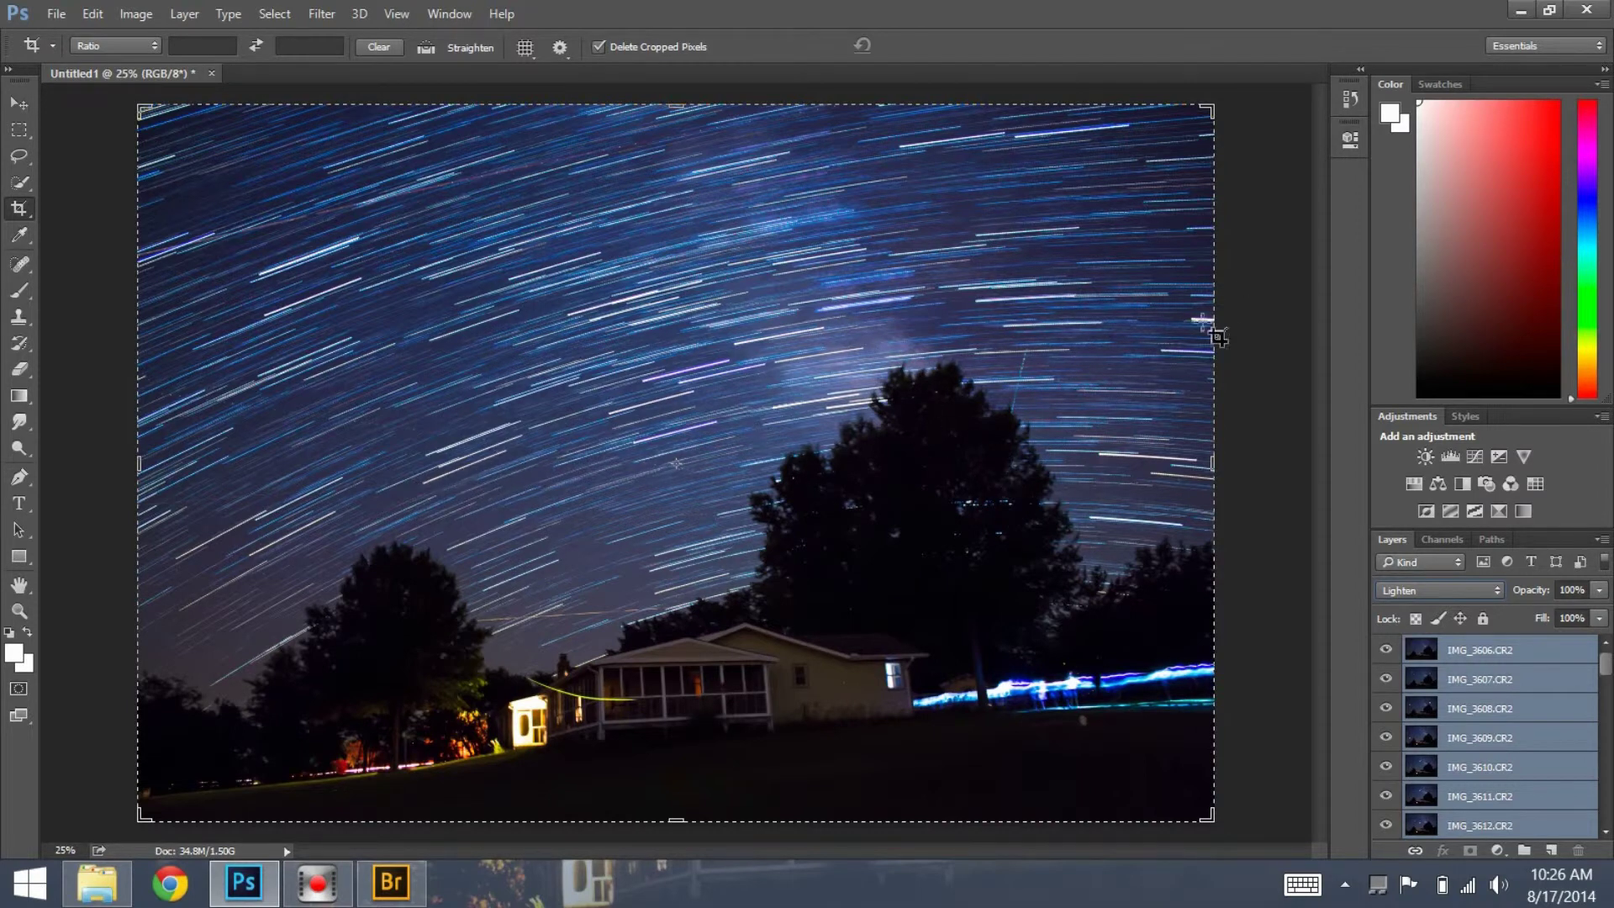
Try other blend modes such as Darker Color and Screen on the selected layers, and return them to Lighten
key(shift+alt+n)
key(alt)
key(alt)
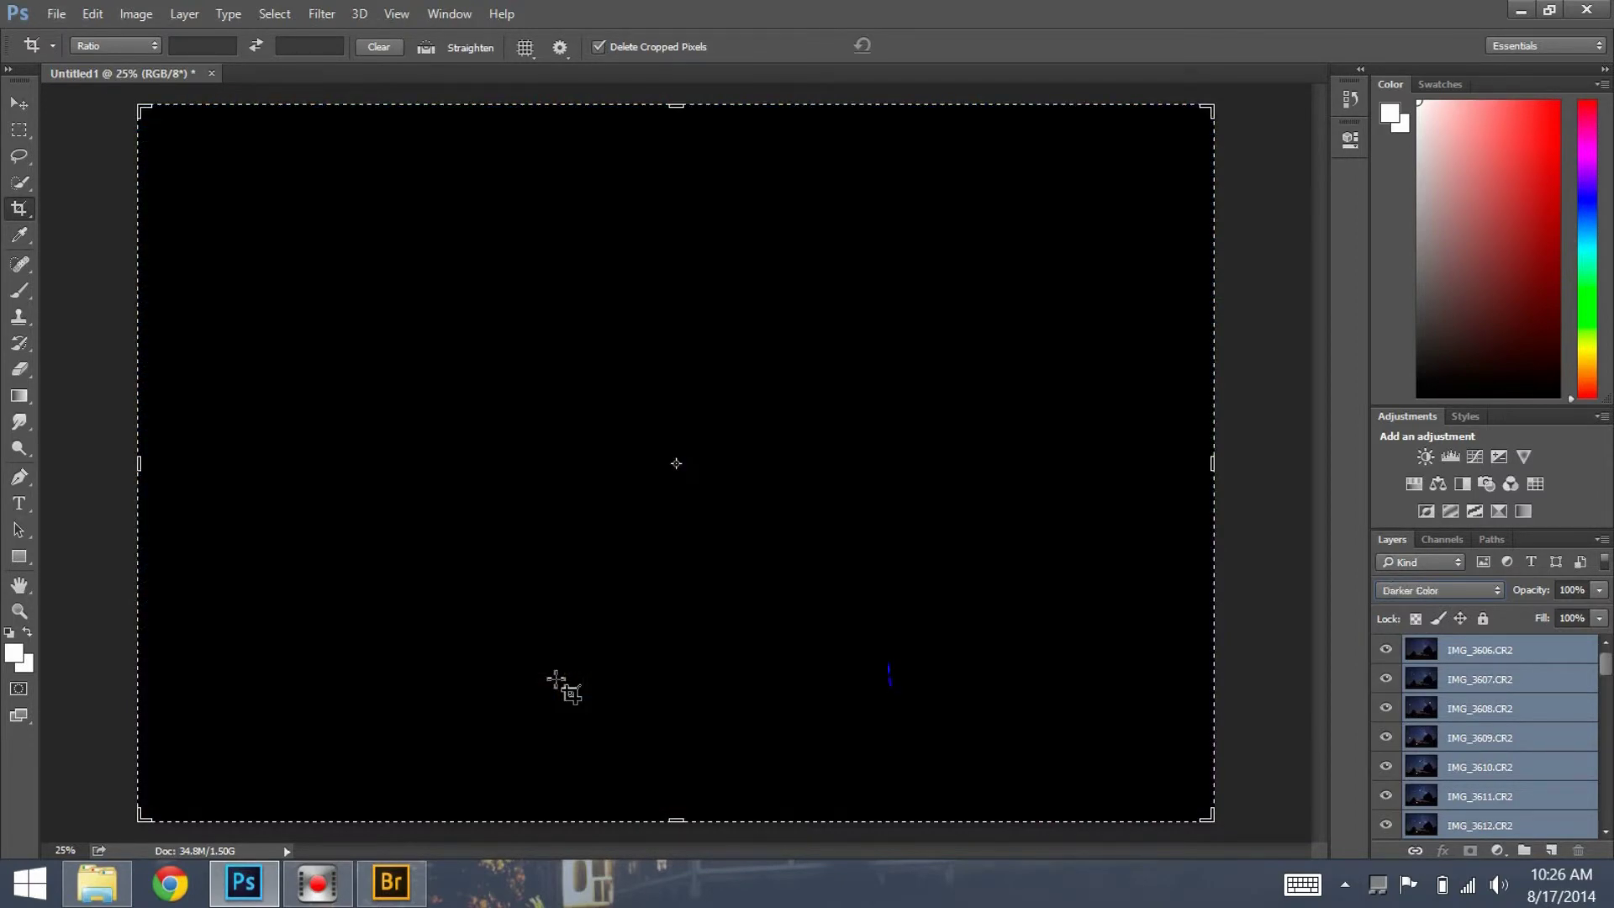
key(shift+plus)
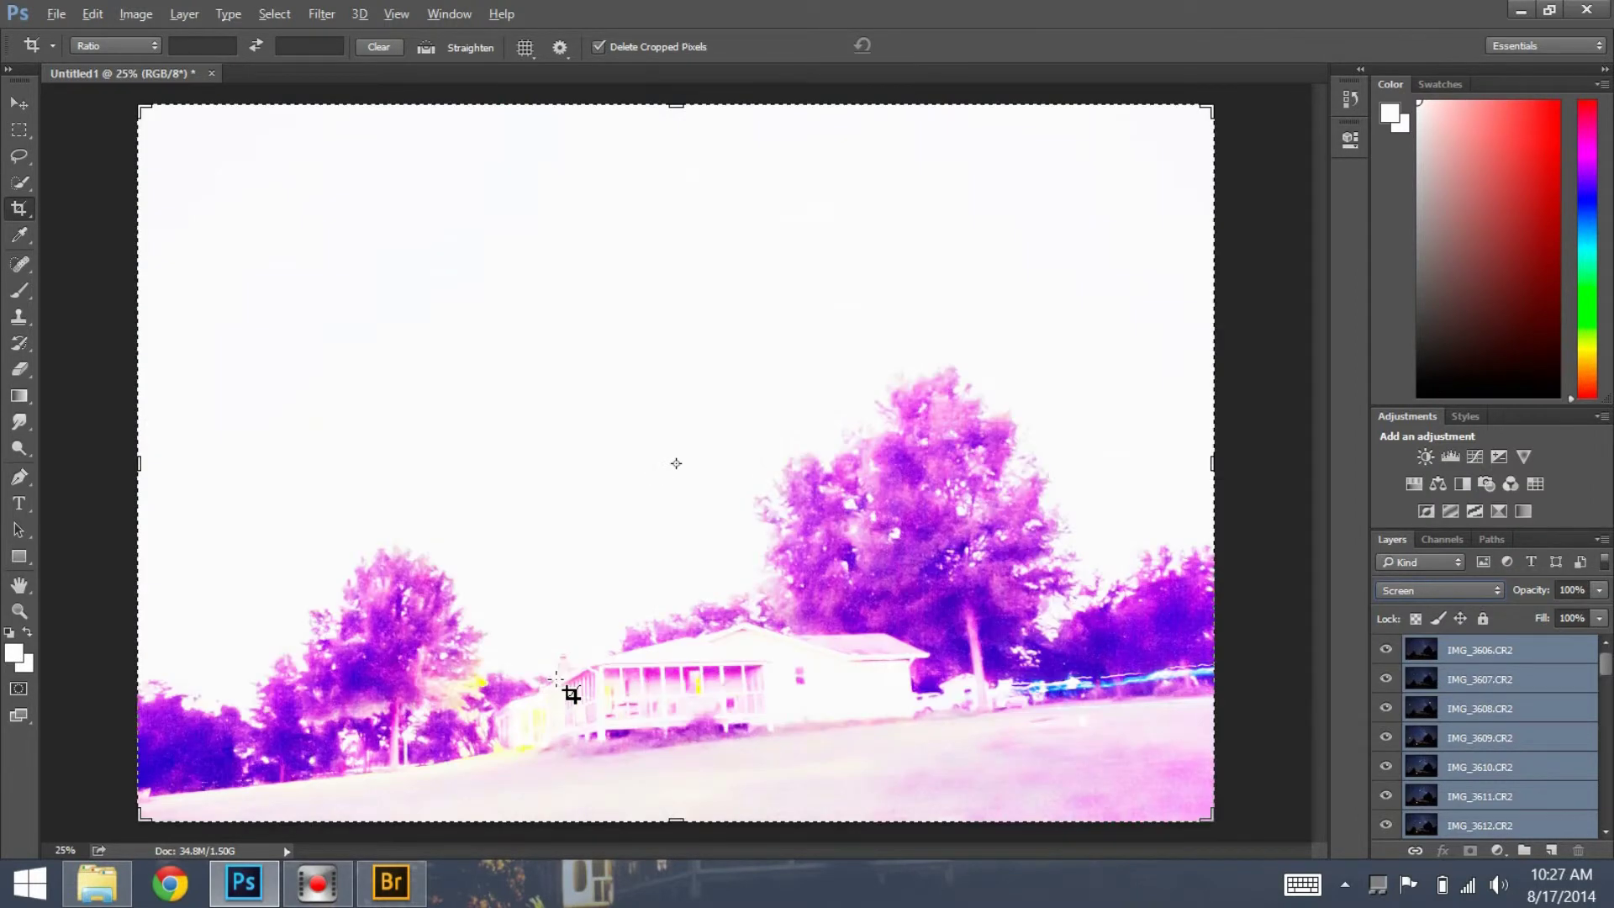
key(shift+minus)
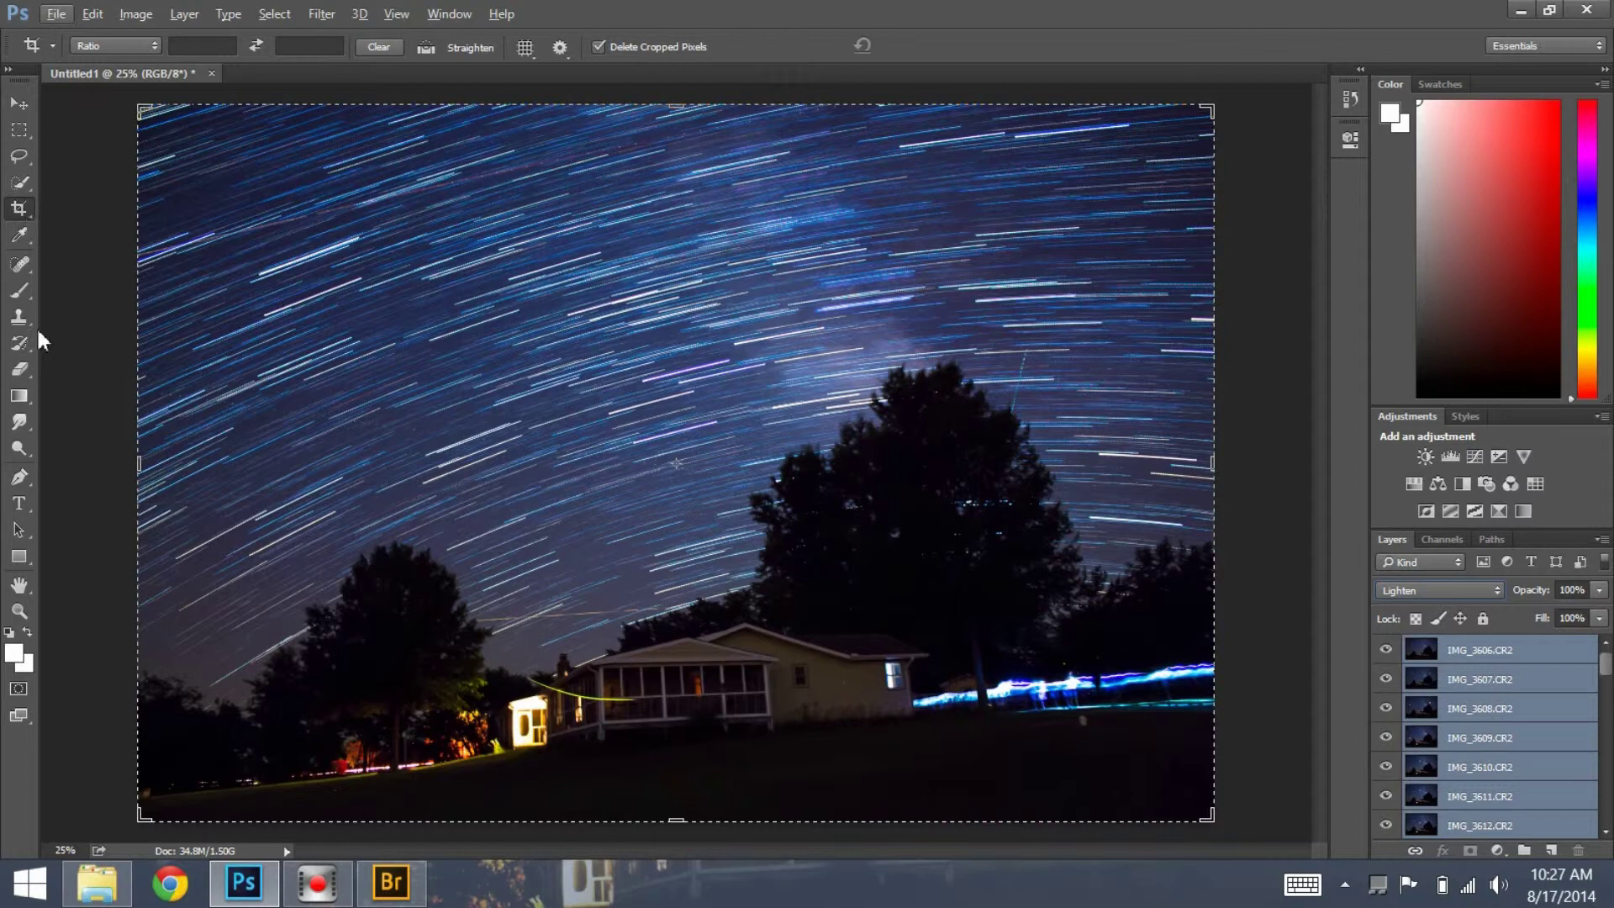
Switch from the Crop tool to the Path Selection tool and inspect the star trails and the house up close
click(18, 529)
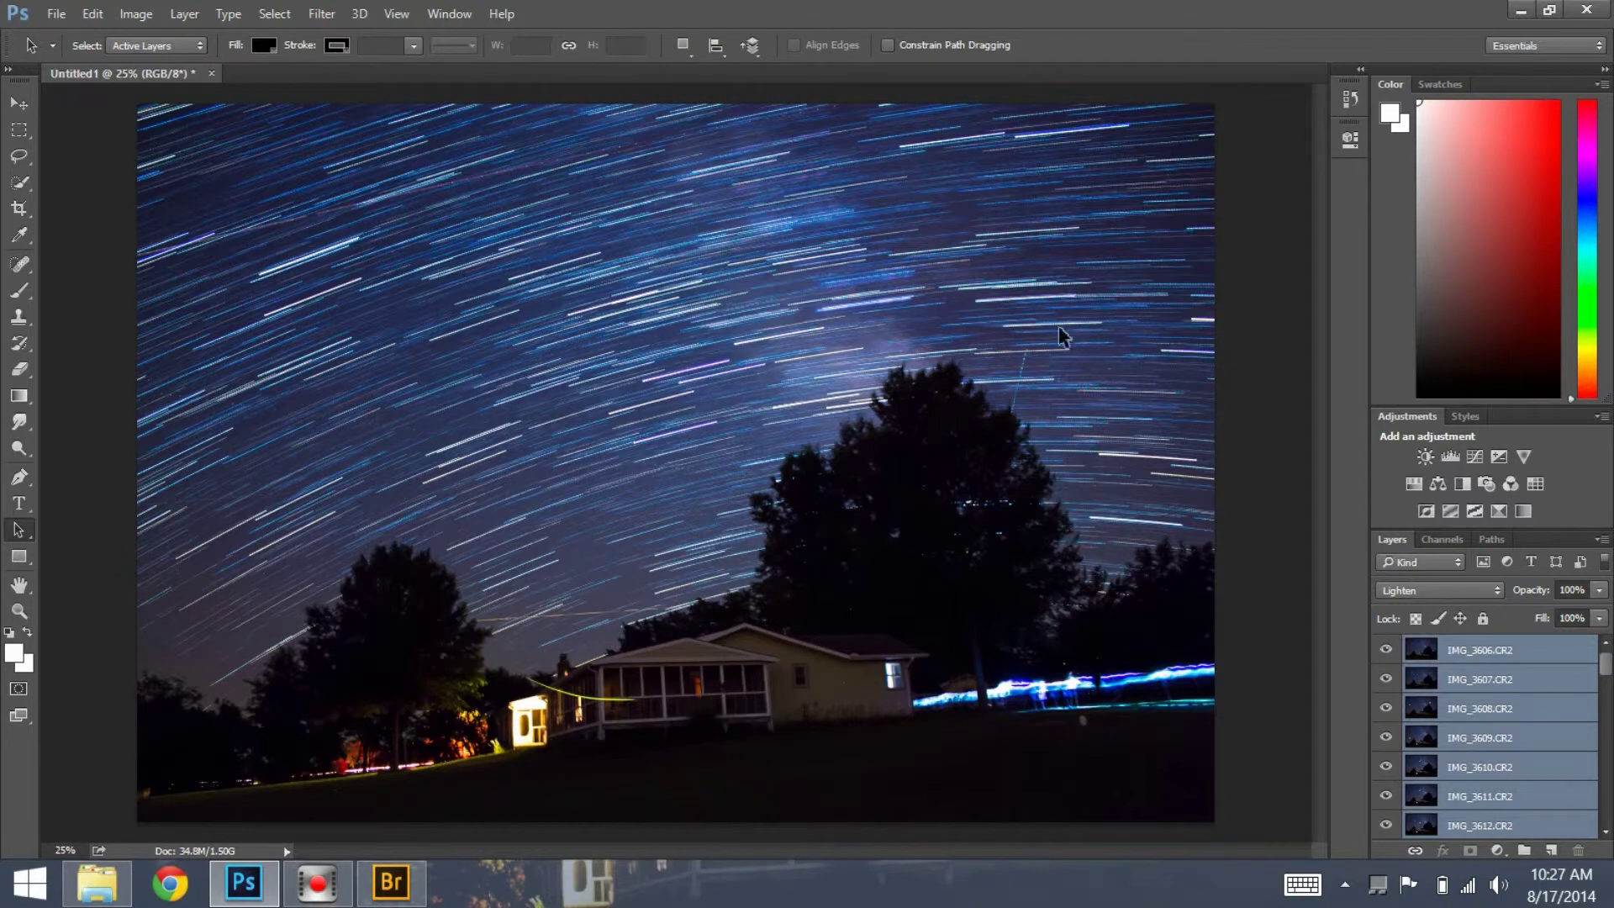
scroll(725, 409, up, 3)
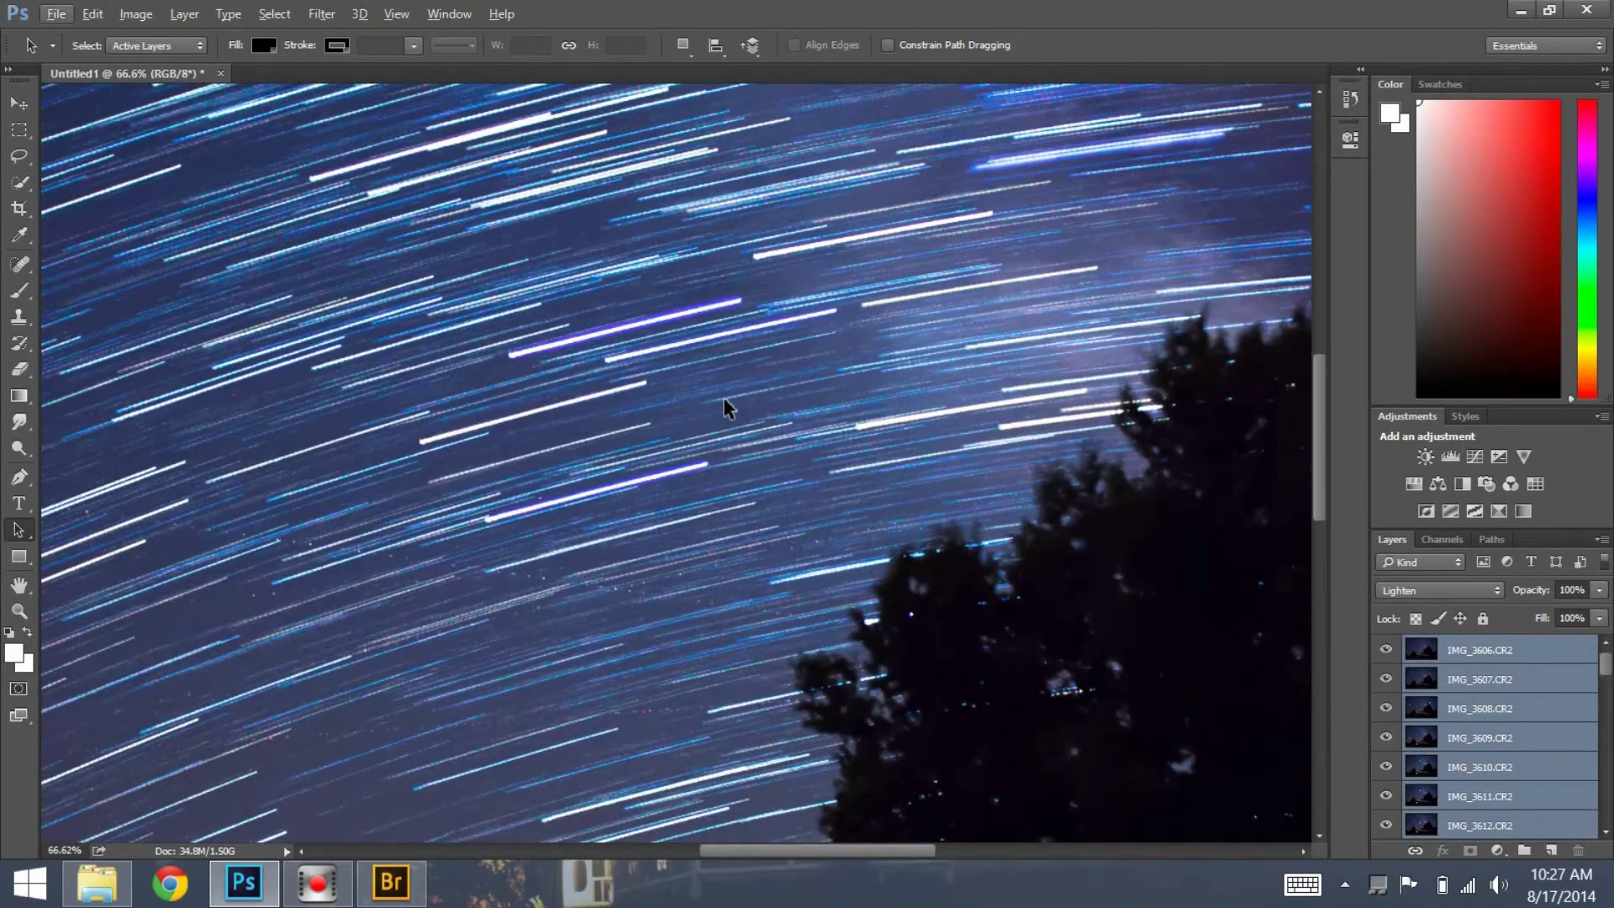
scroll(725, 410, down, 10)
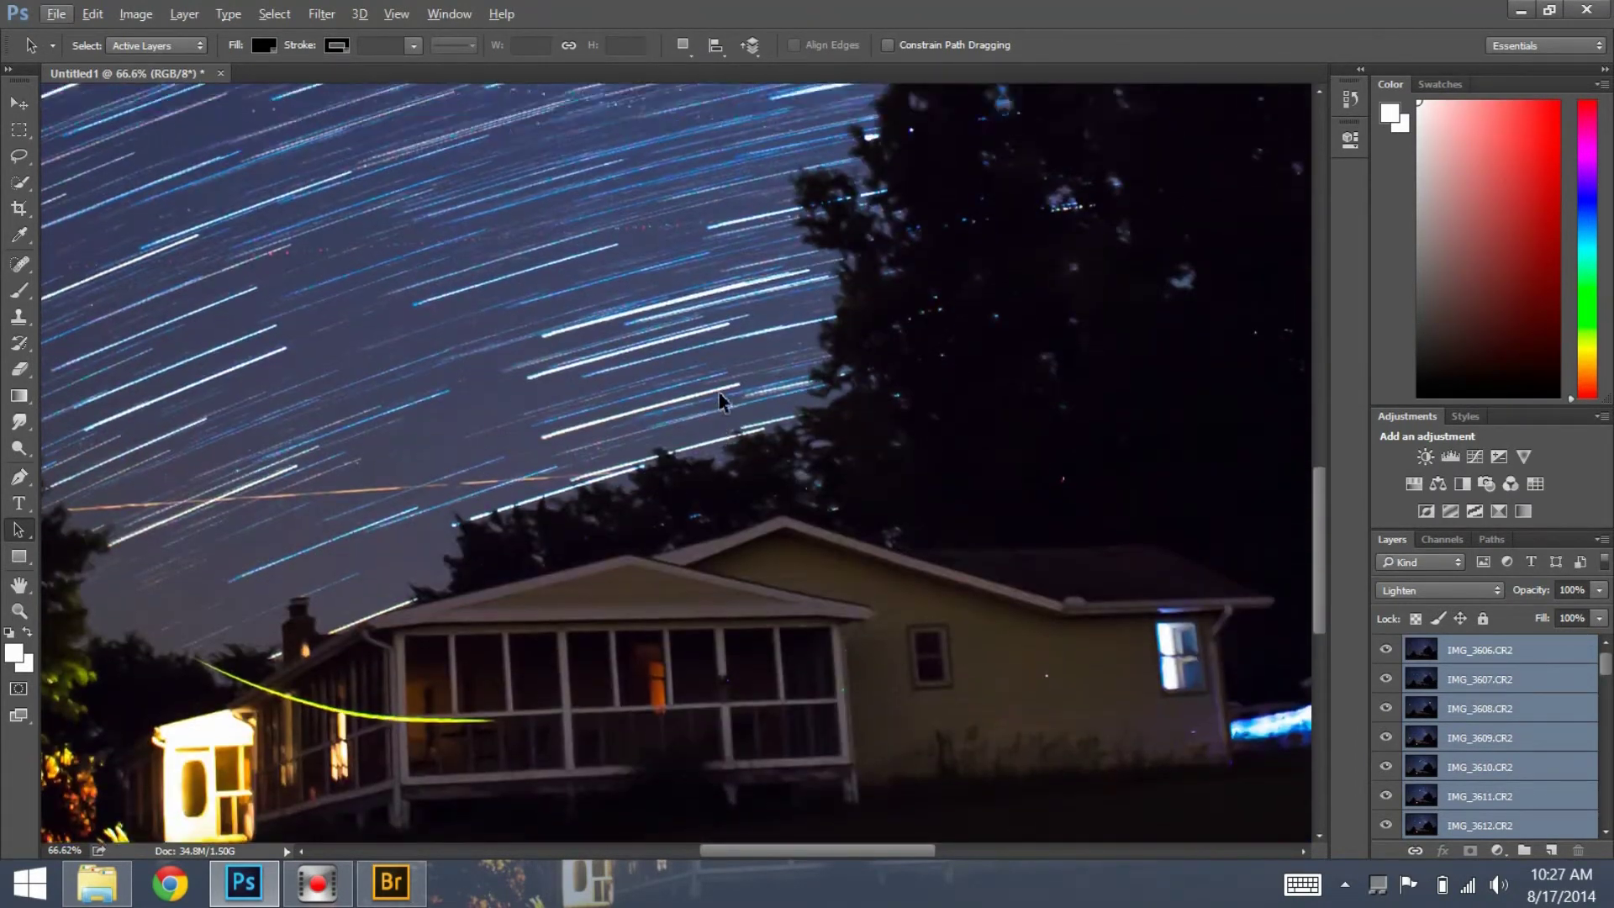
scroll(725, 409, down, 3)
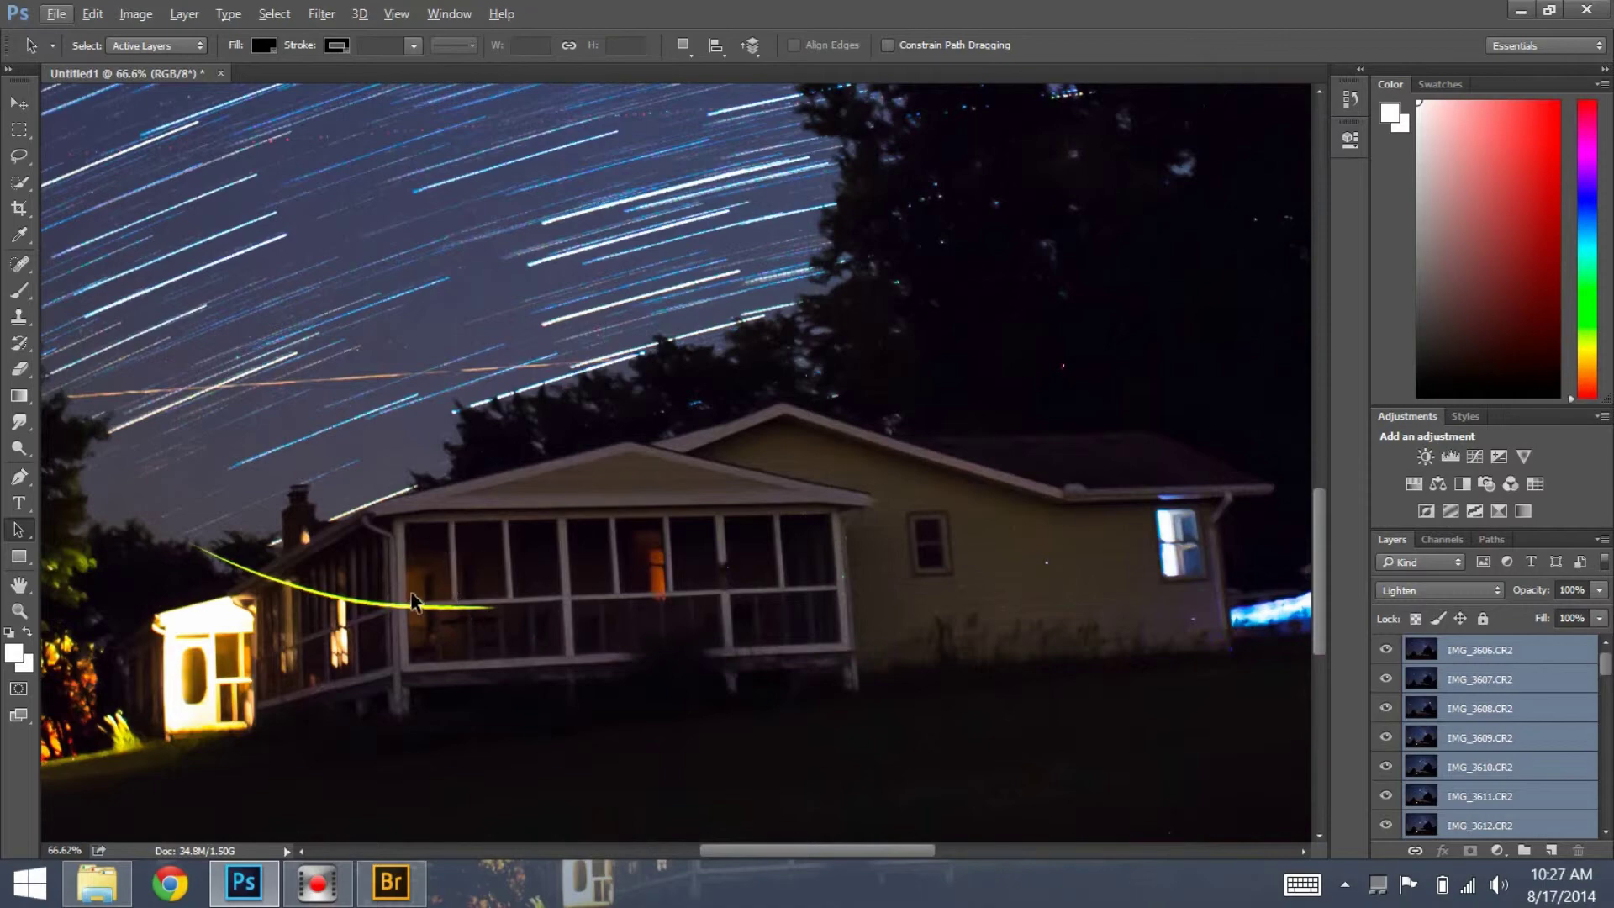
scroll(462, 641, down, 4)
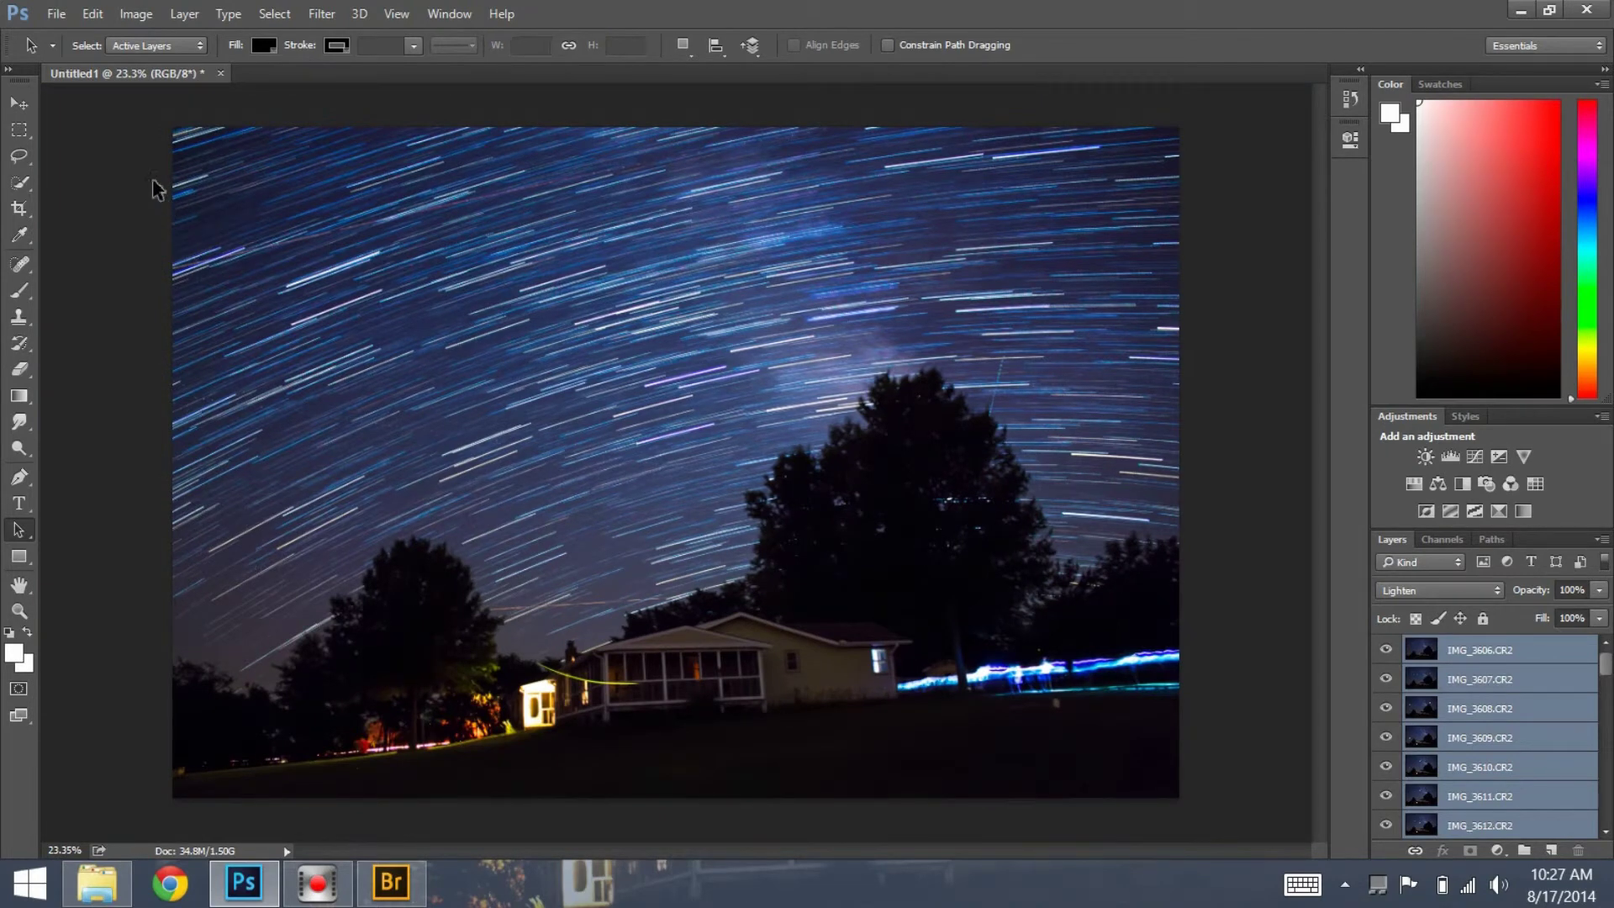
Save a JPEG copy of the star trail image as Untitled1.jpg on the Desktop at Maximum quality
click(56, 14)
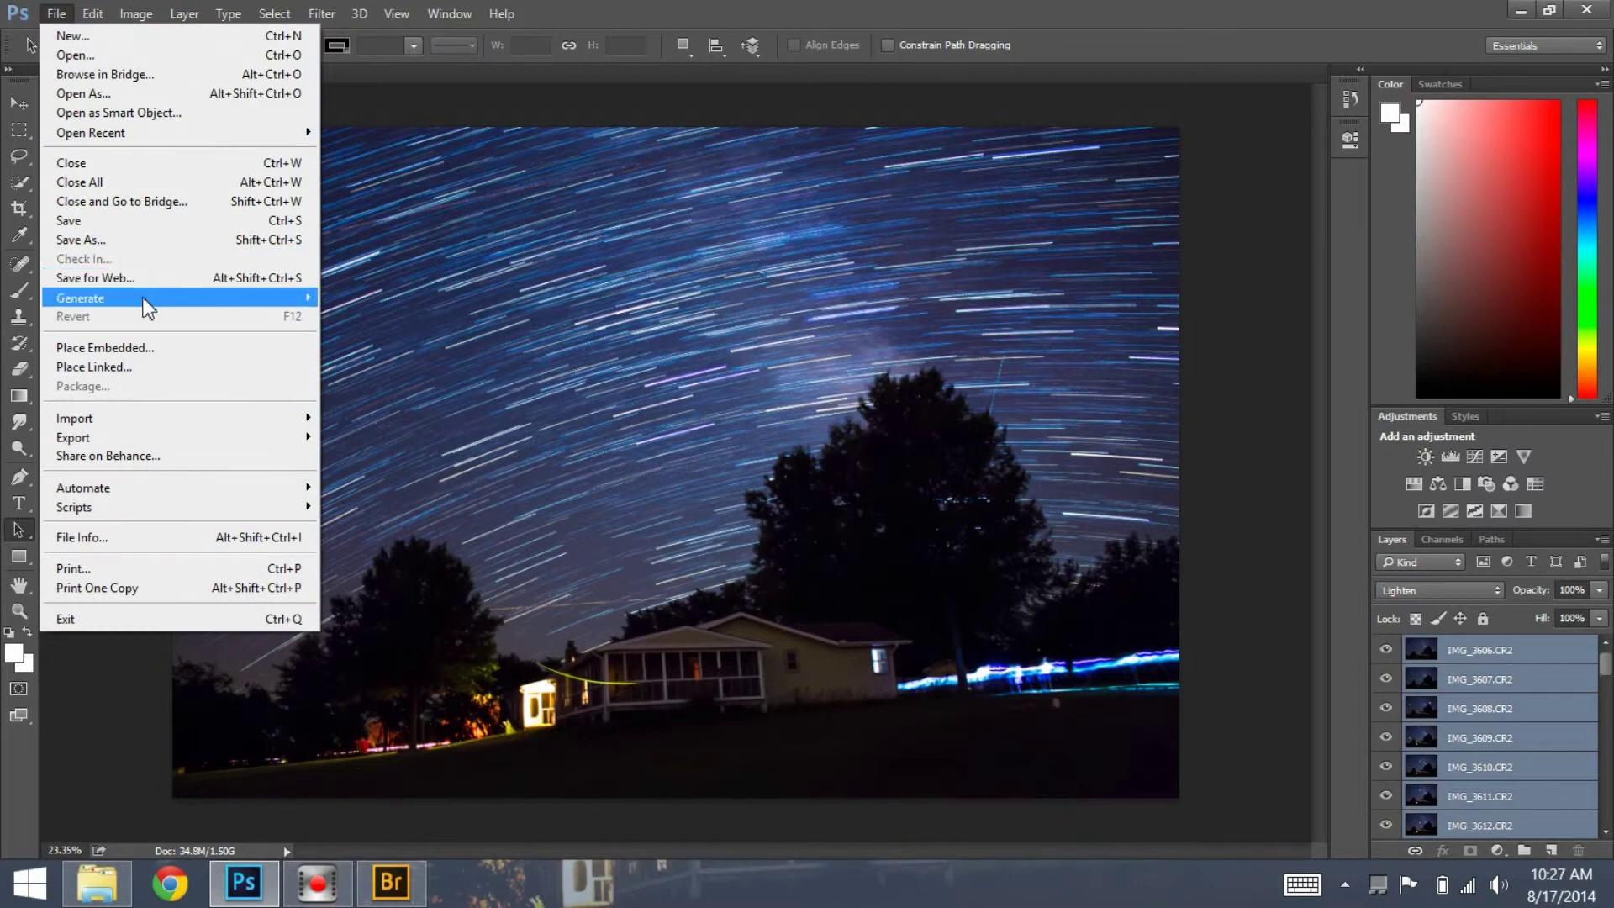
click(116, 240)
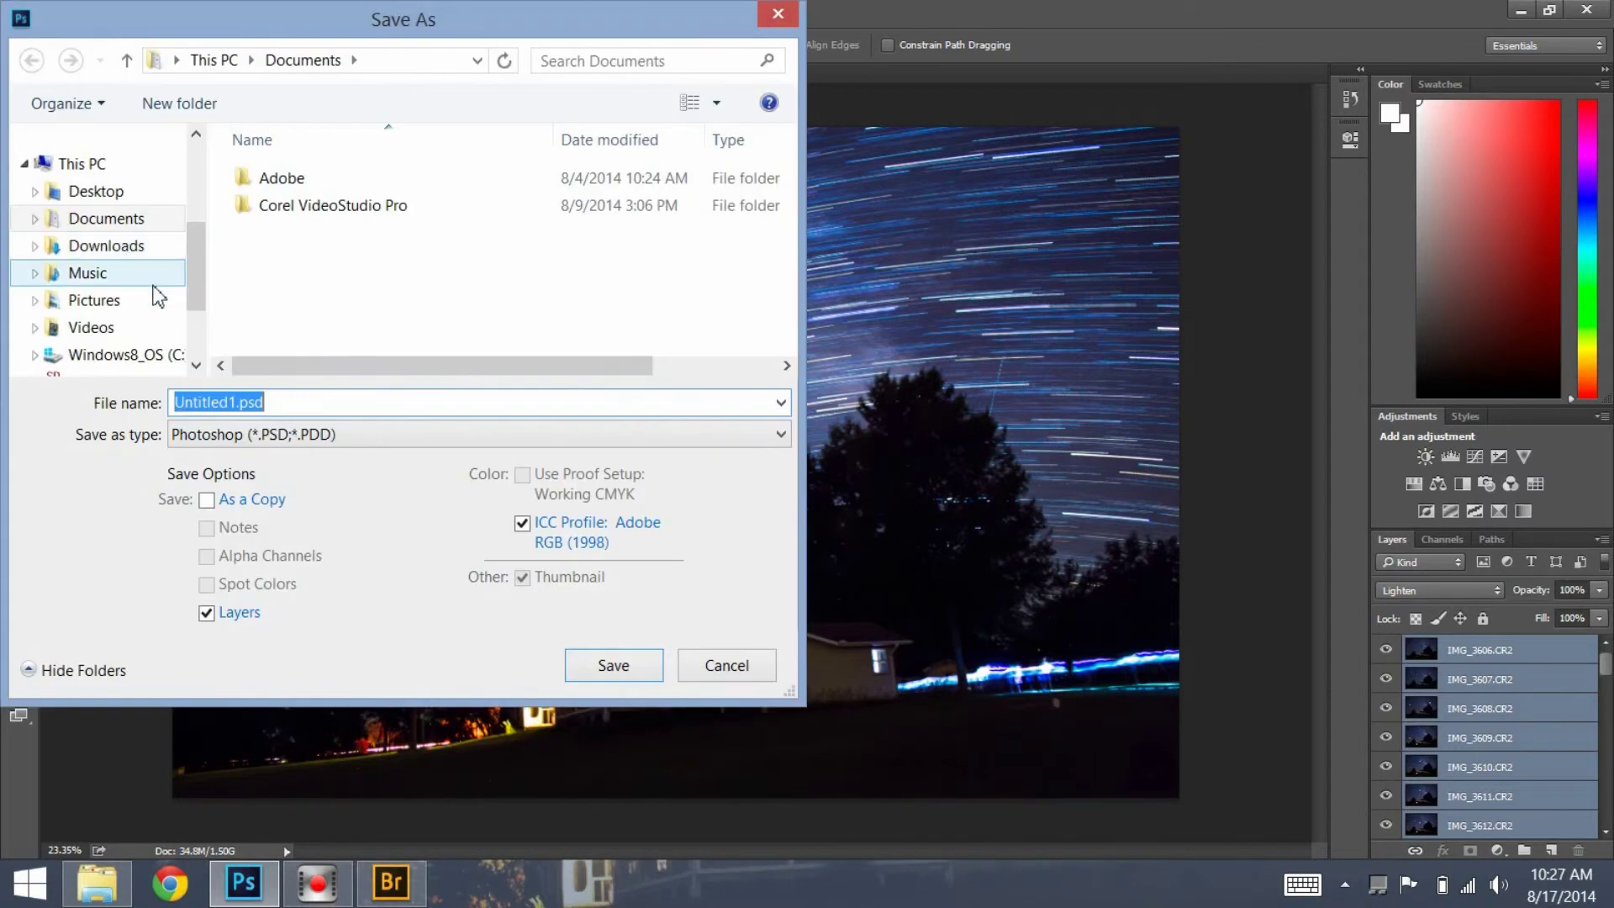
click(237, 430)
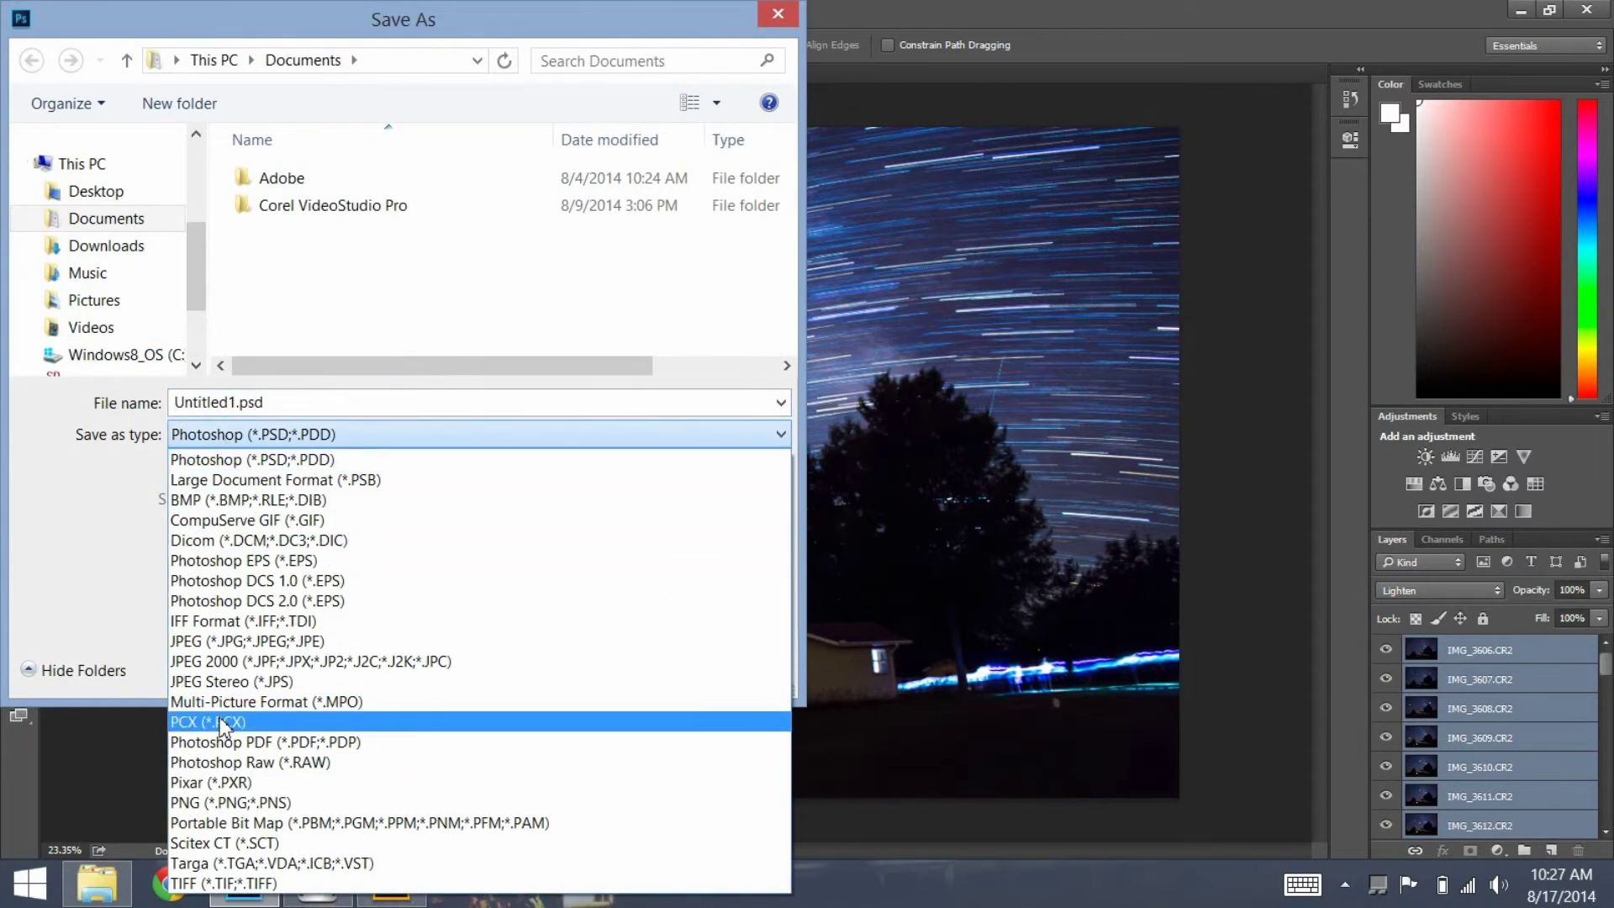
click(239, 641)
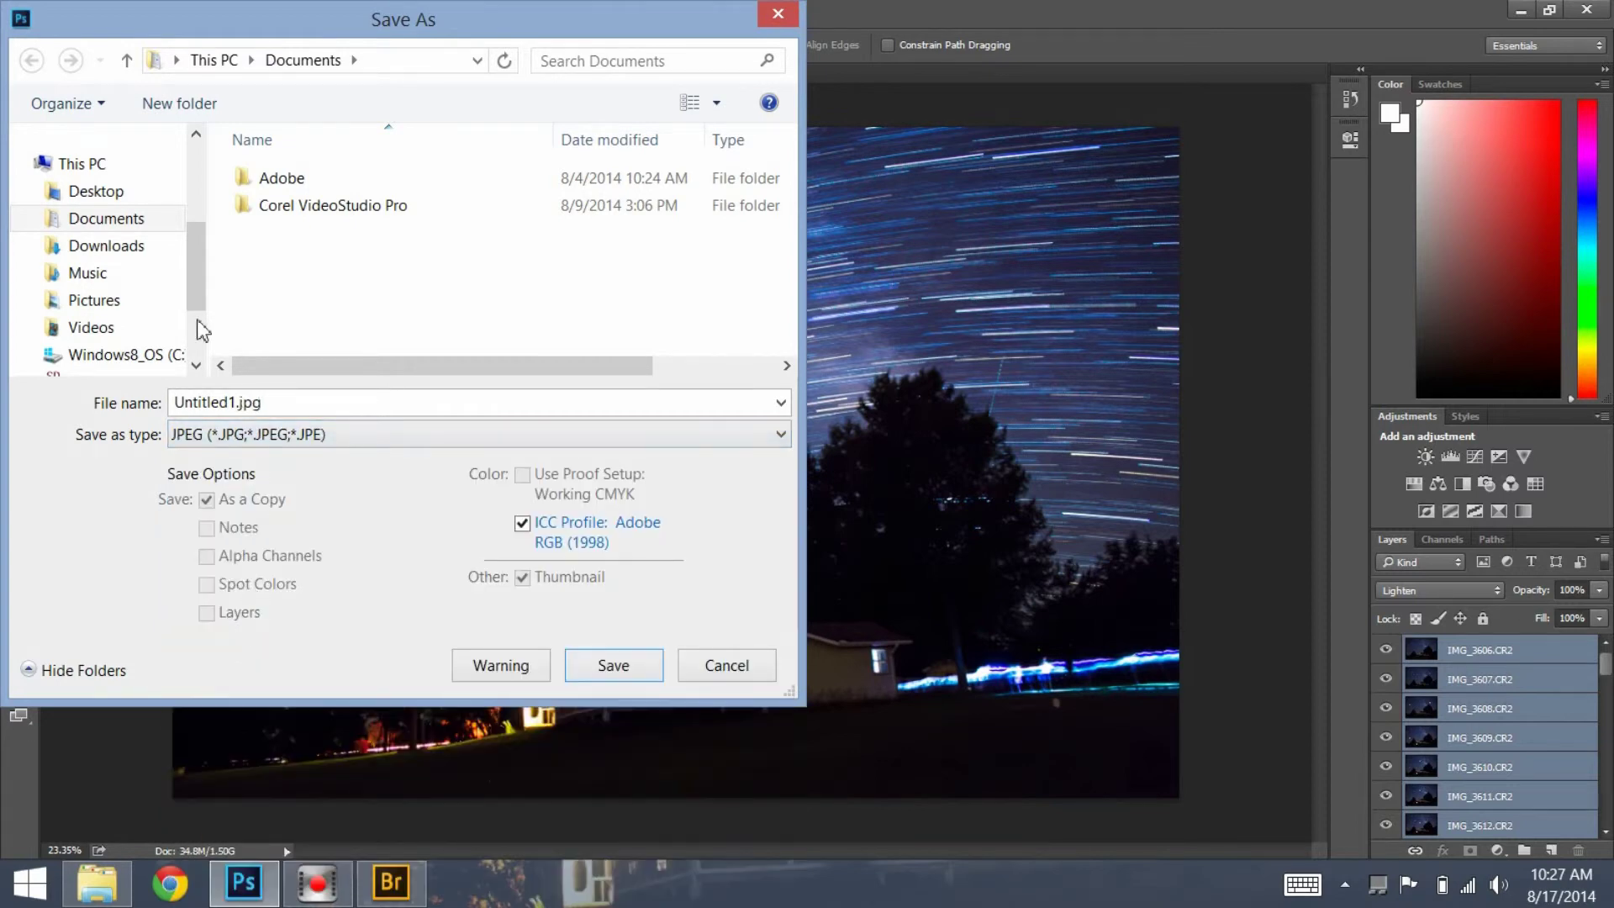
click(88, 195)
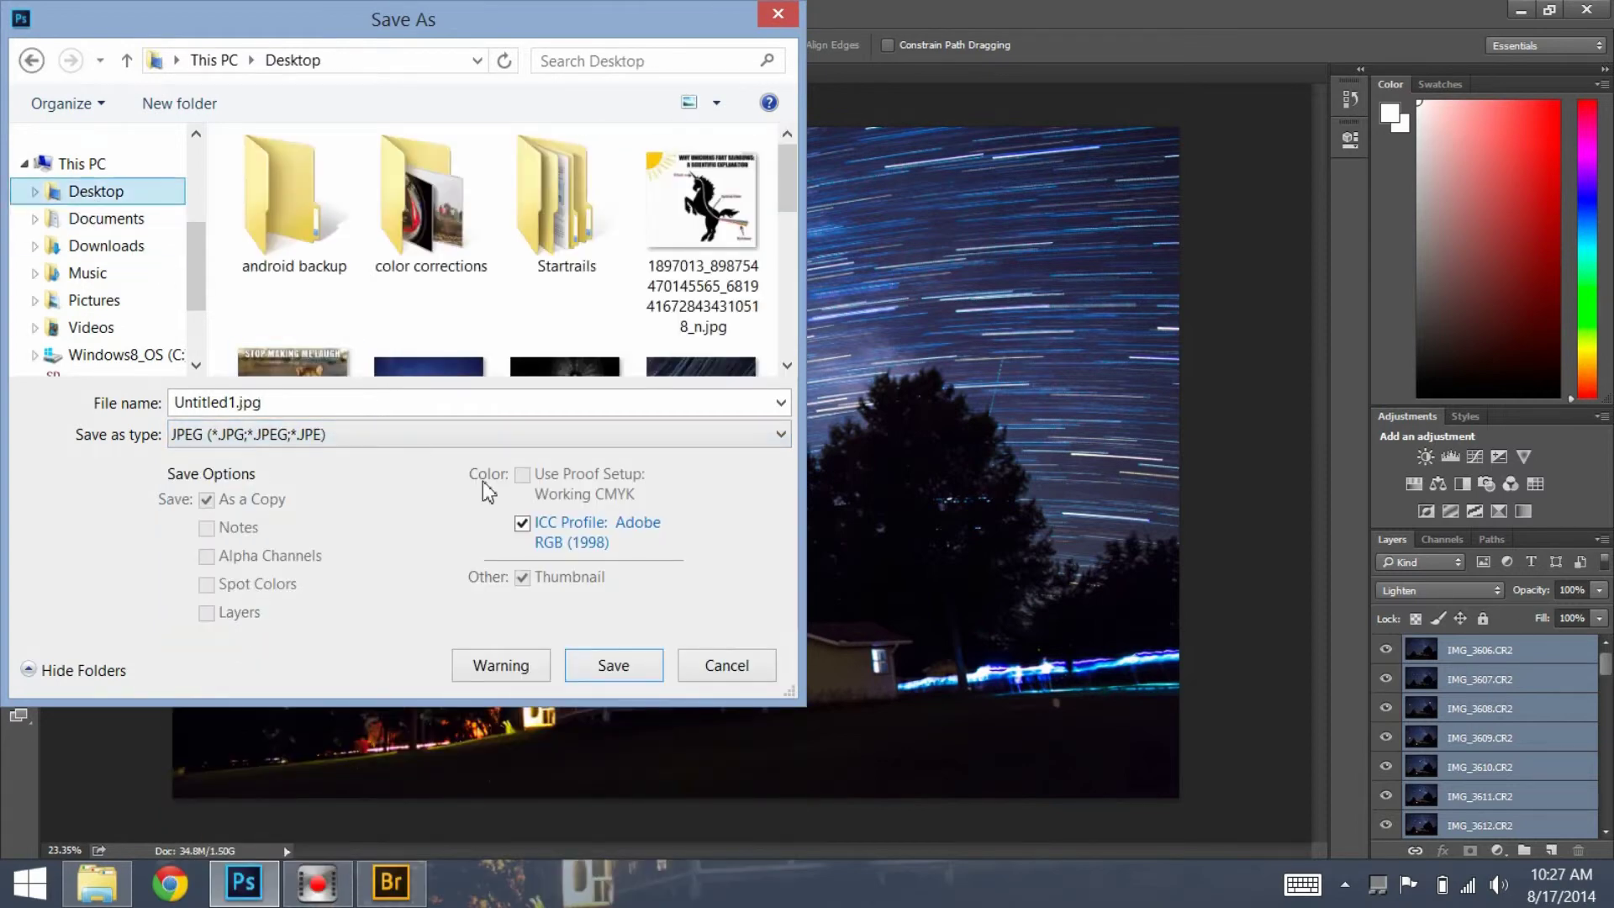
click(601, 672)
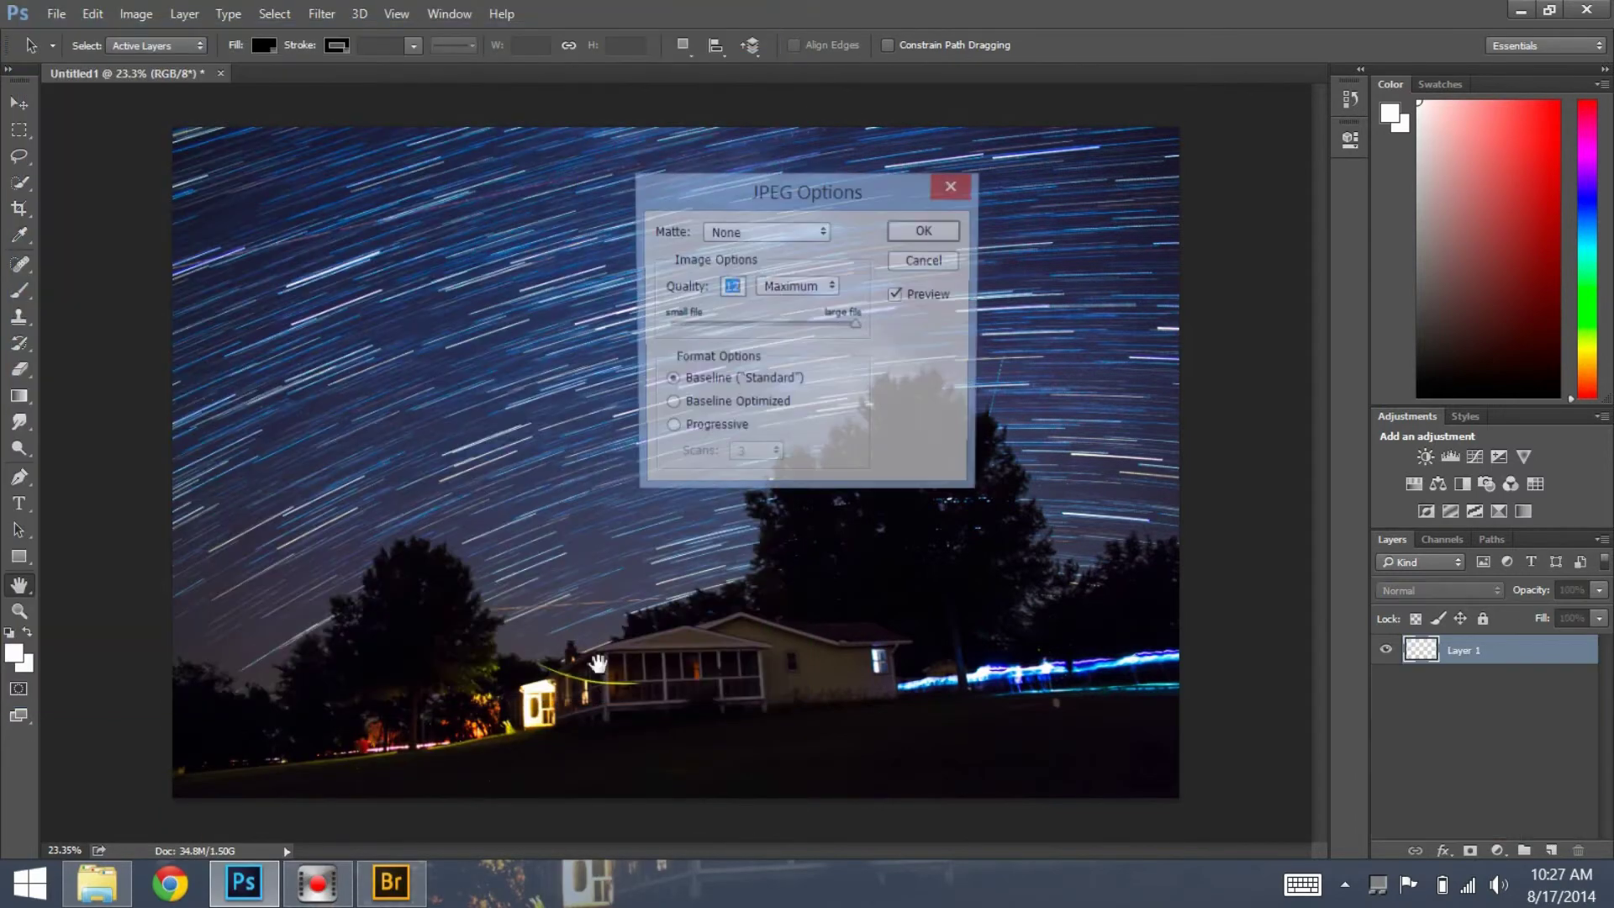
click(908, 233)
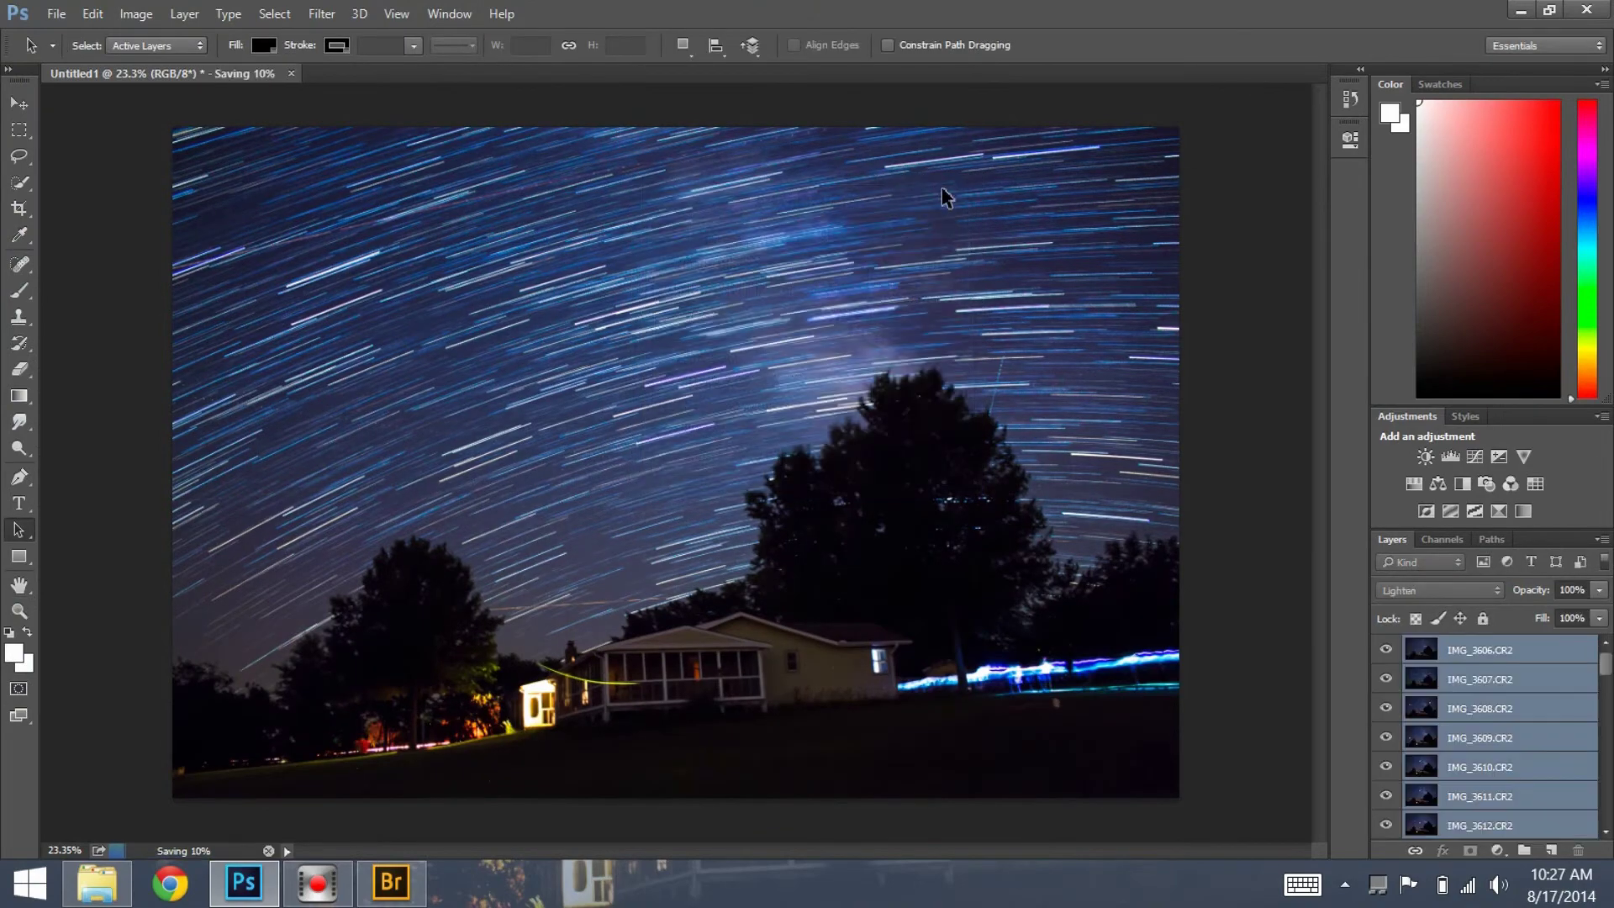
Minimize Photoshop and open Untitled1.jpg from the desktop to view the saved image
click(1521, 11)
click(1513, 12)
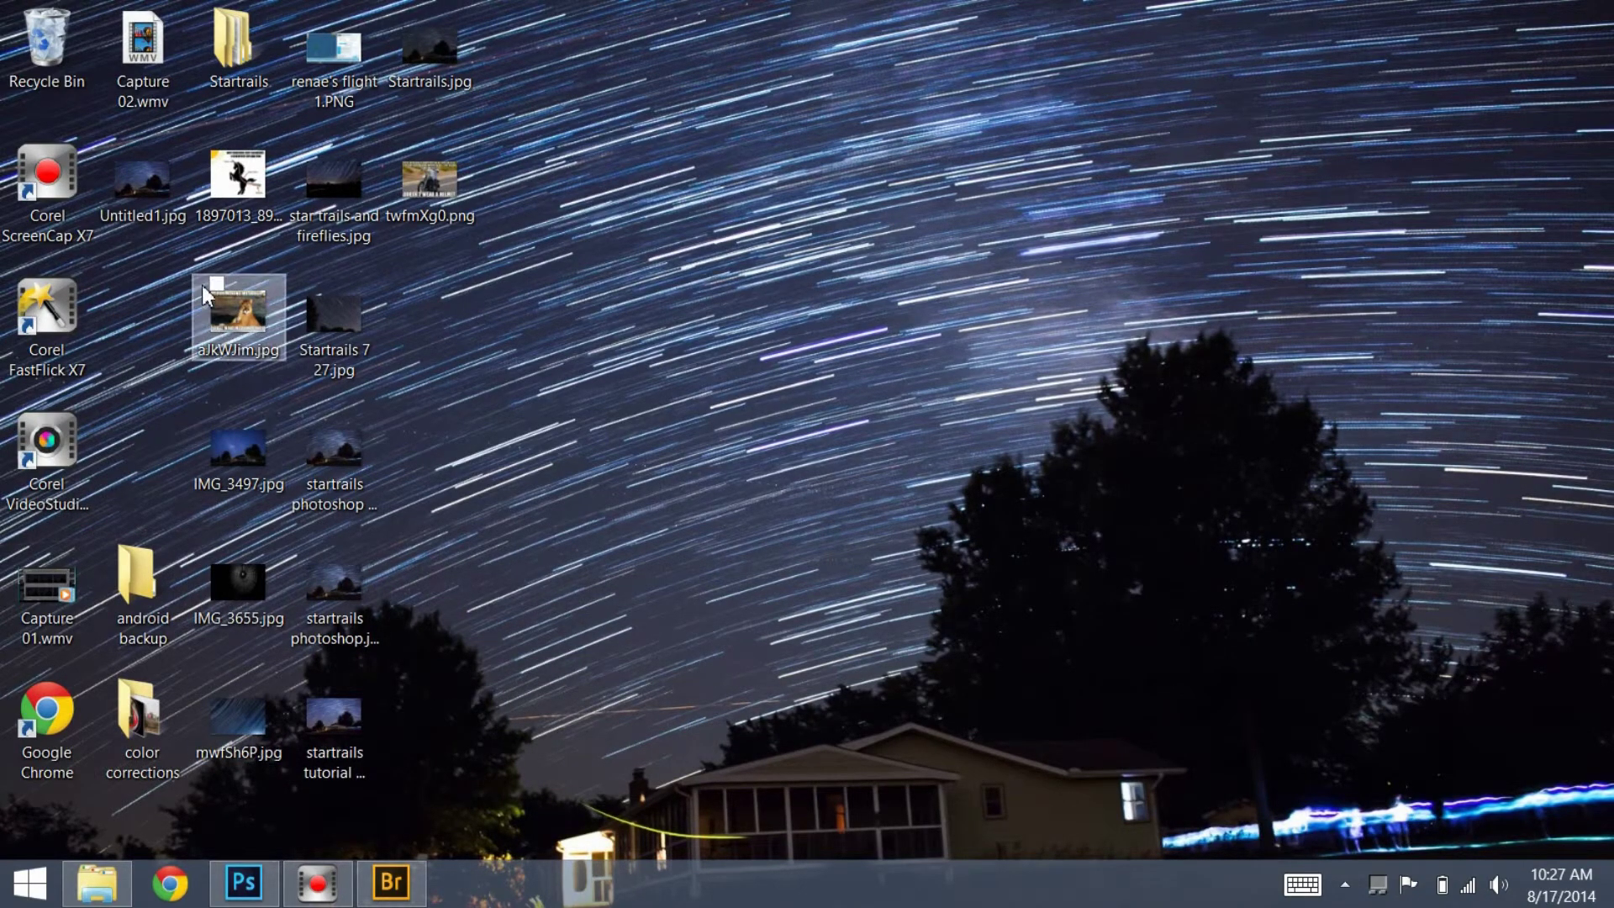
double_click(143, 180)
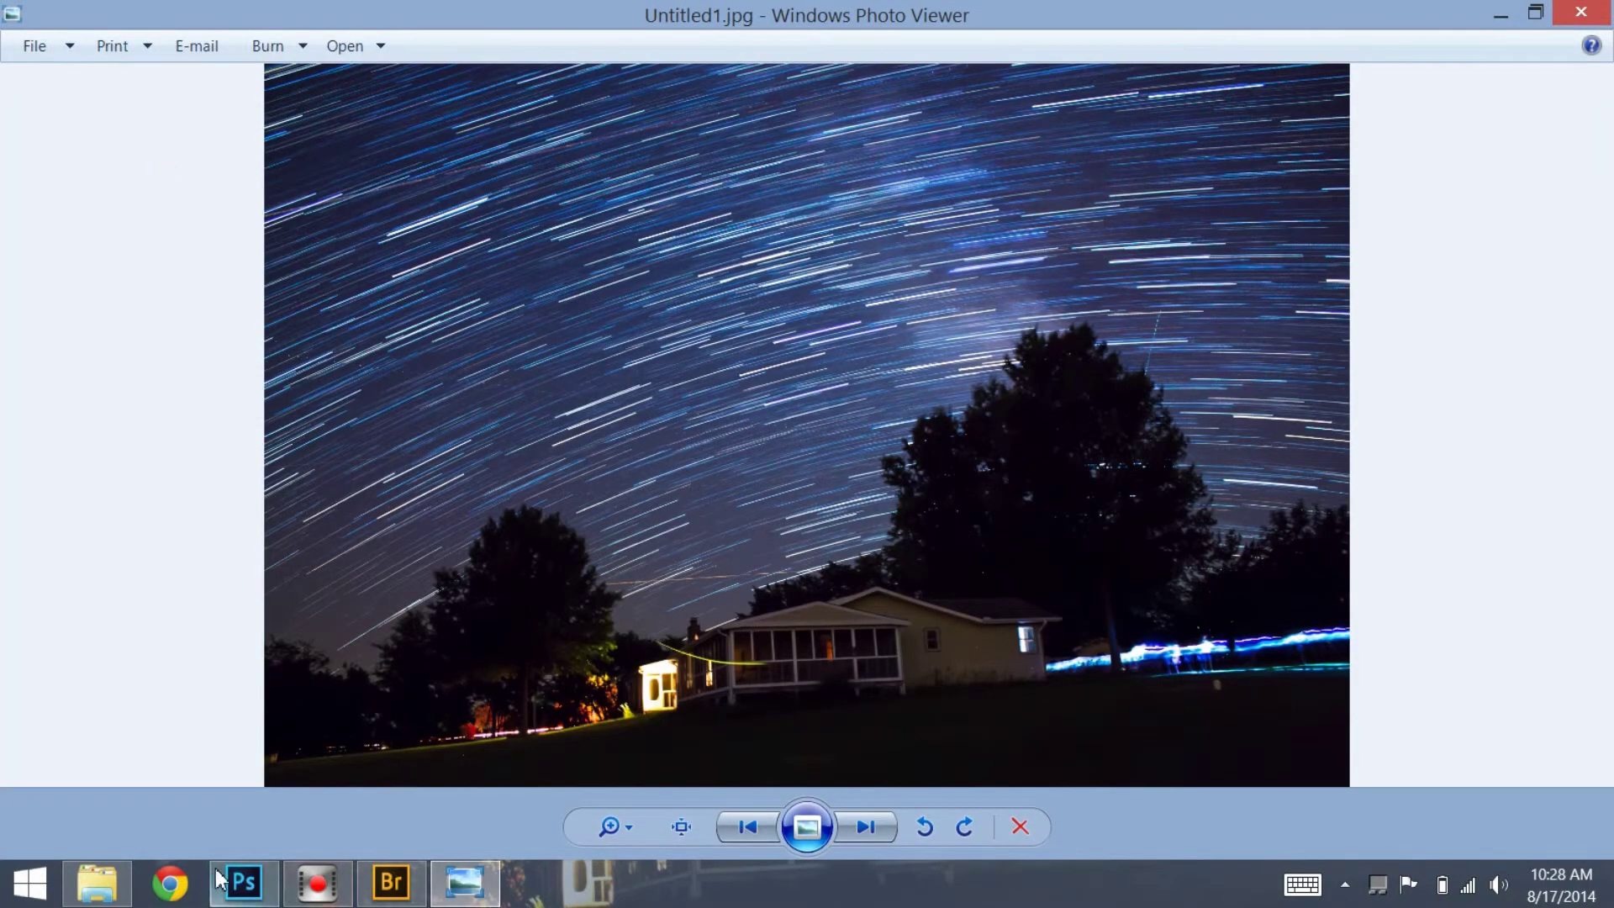
Switch back to Photoshop and merge the selected star trail layers into a single layer
click(244, 883)
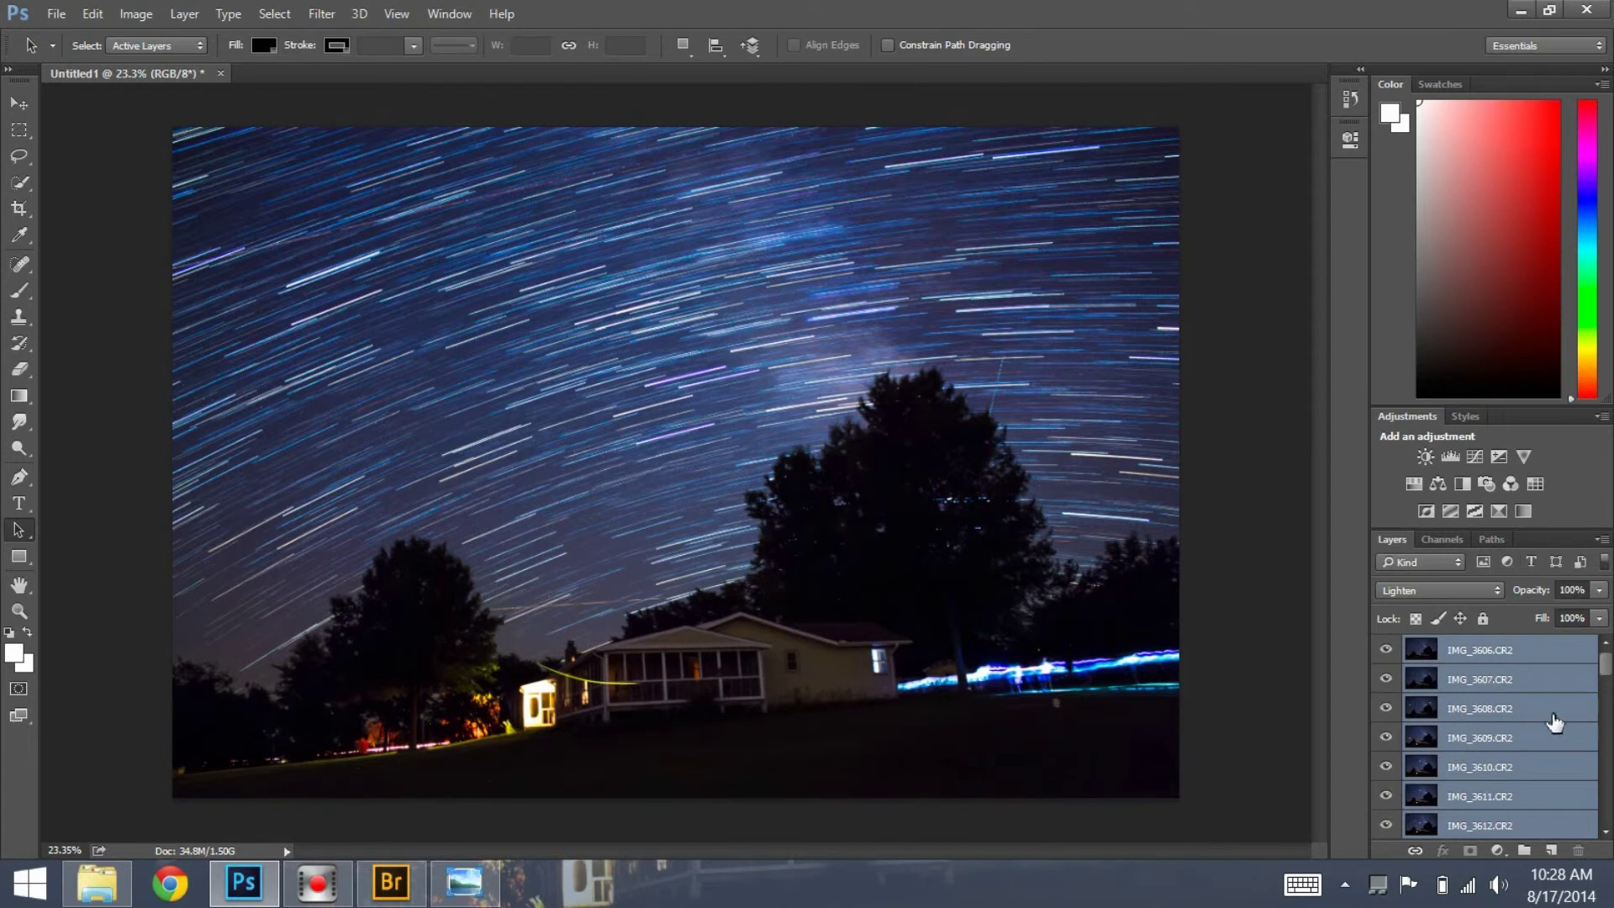
right_click(1554, 723)
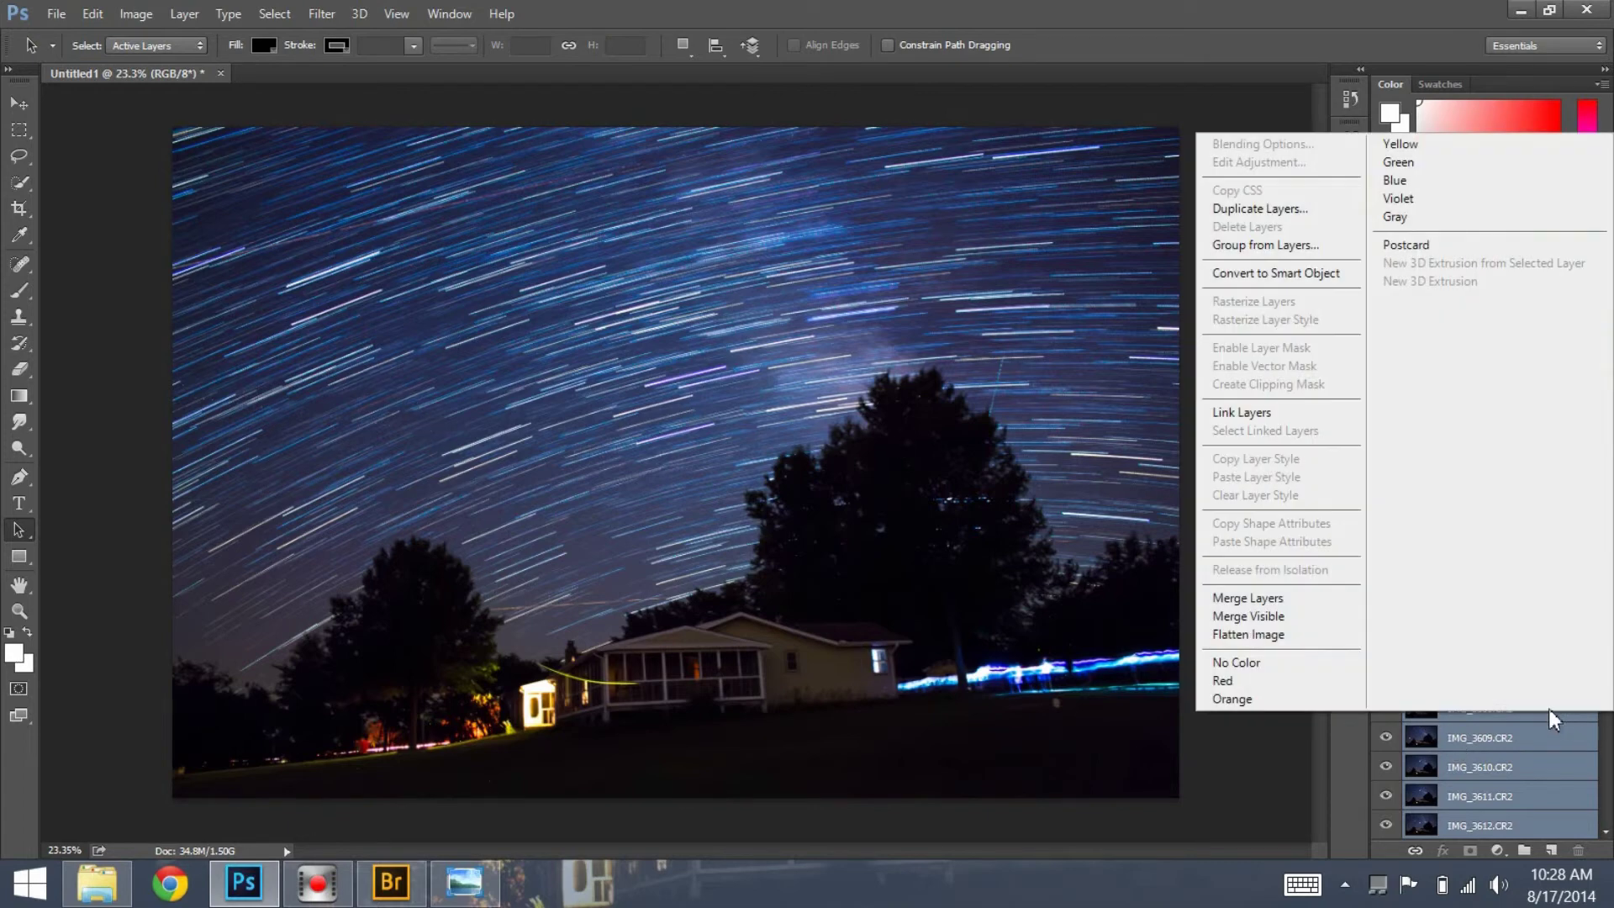
click(1242, 599)
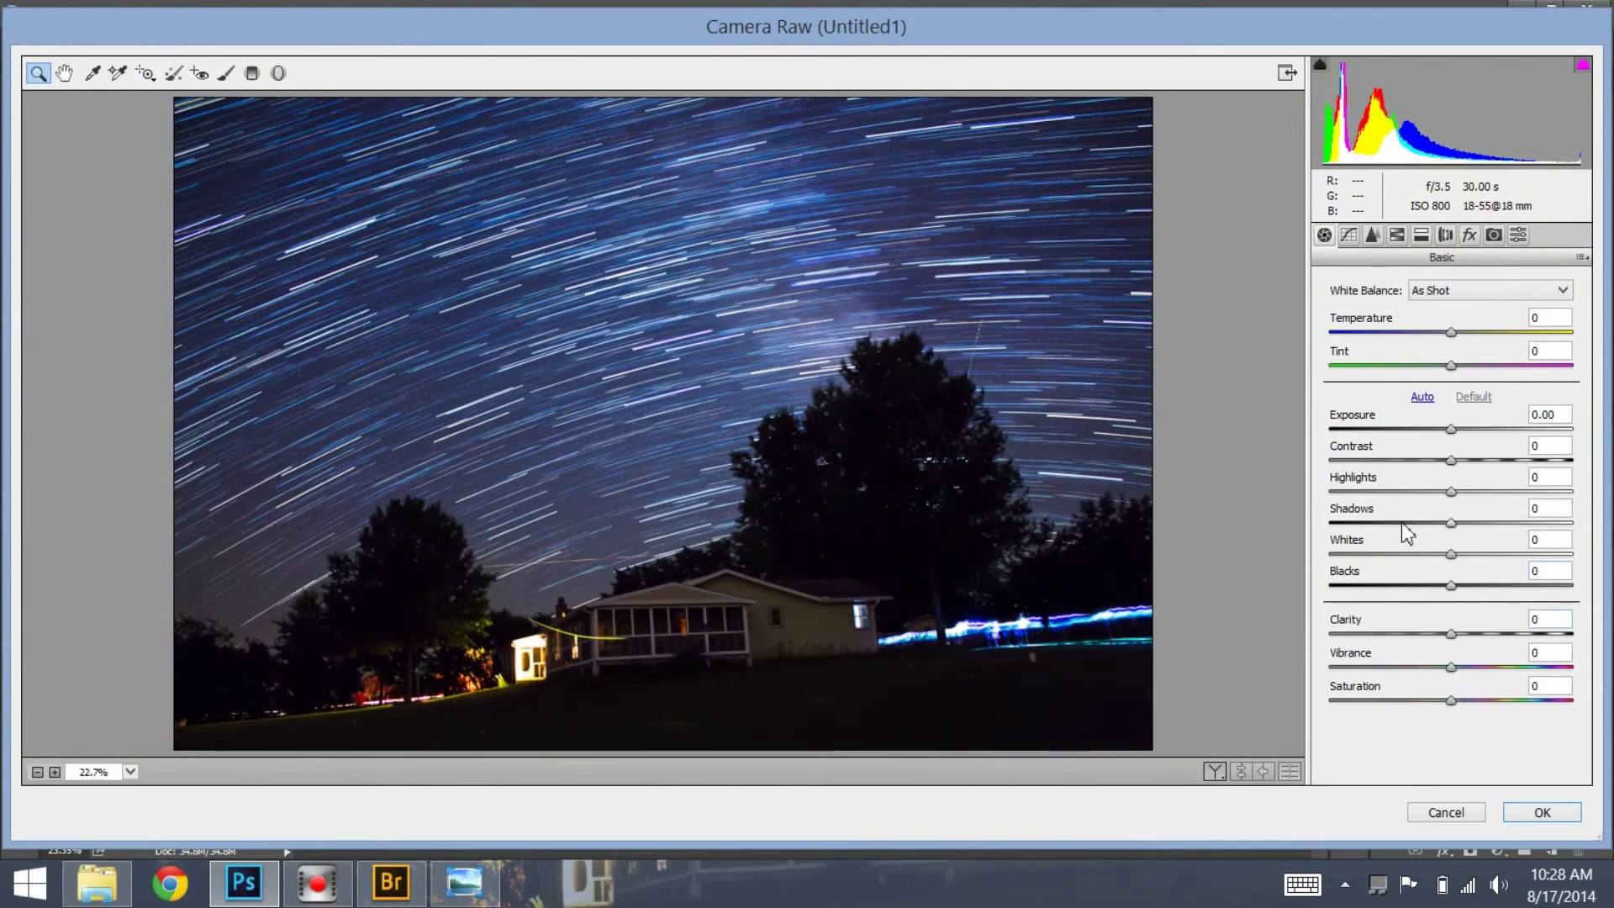
Try Shadows +21 and Highlights +11 on the merged layer in Camera Raw, and discard the adjustments
drag(1441, 526, 1475, 582)
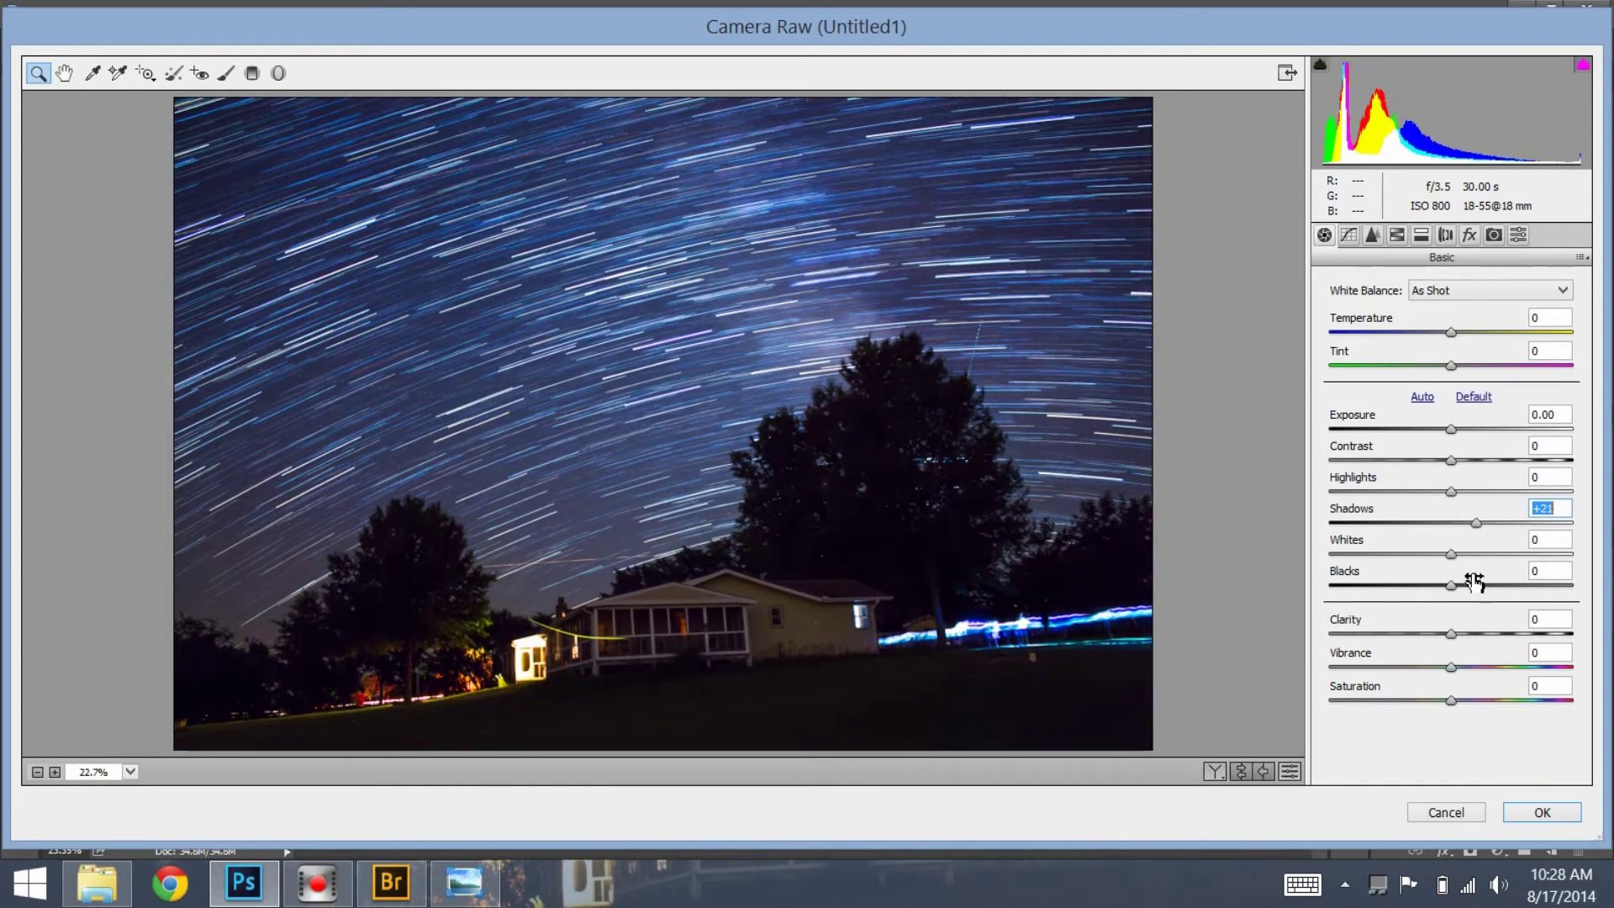
mouse_move(1452, 492)
mouse_down()
mouse_move(1479, 506)
mouse_move(1463, 515)
mouse_up()
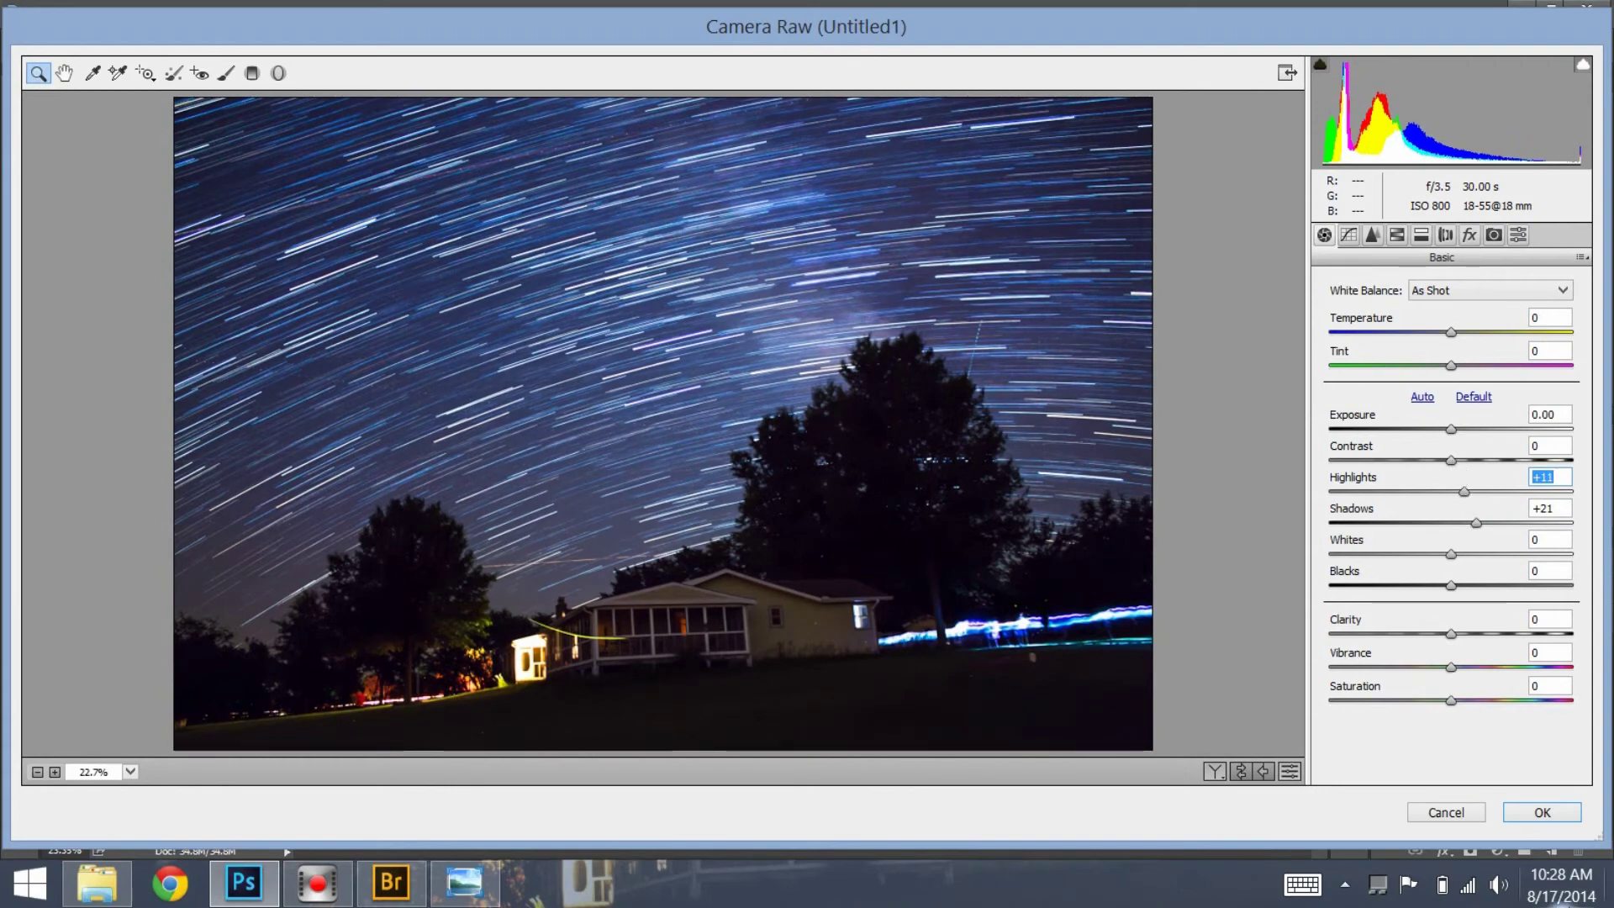
click(1463, 812)
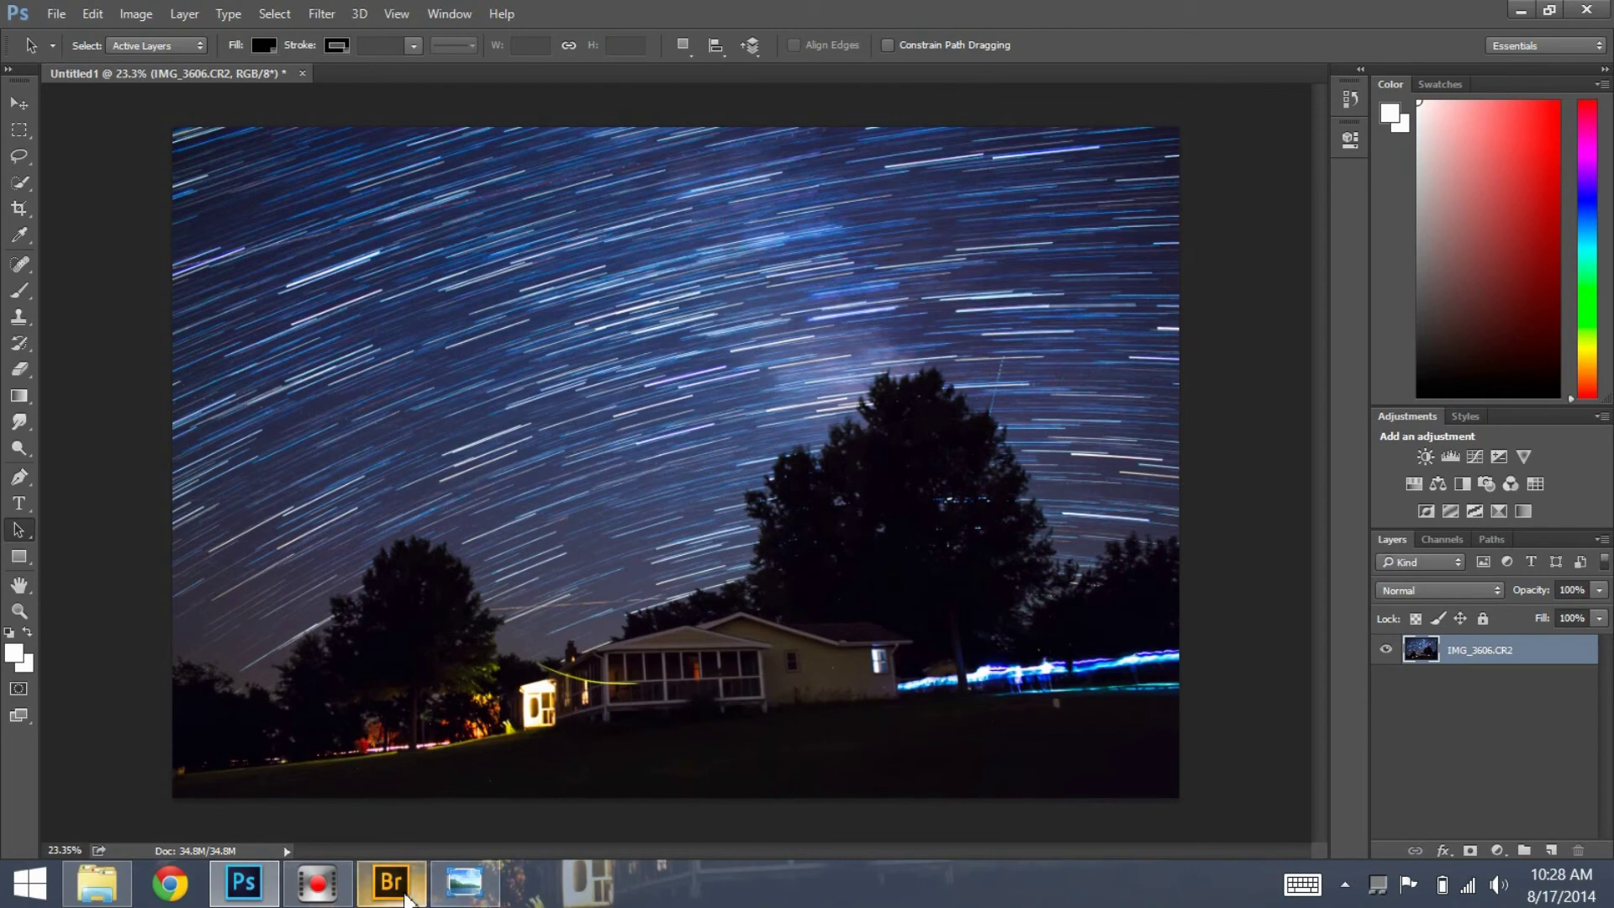
Switch to Windows Photo Viewer to look at the saved Untitled1.jpg again
click(465, 883)
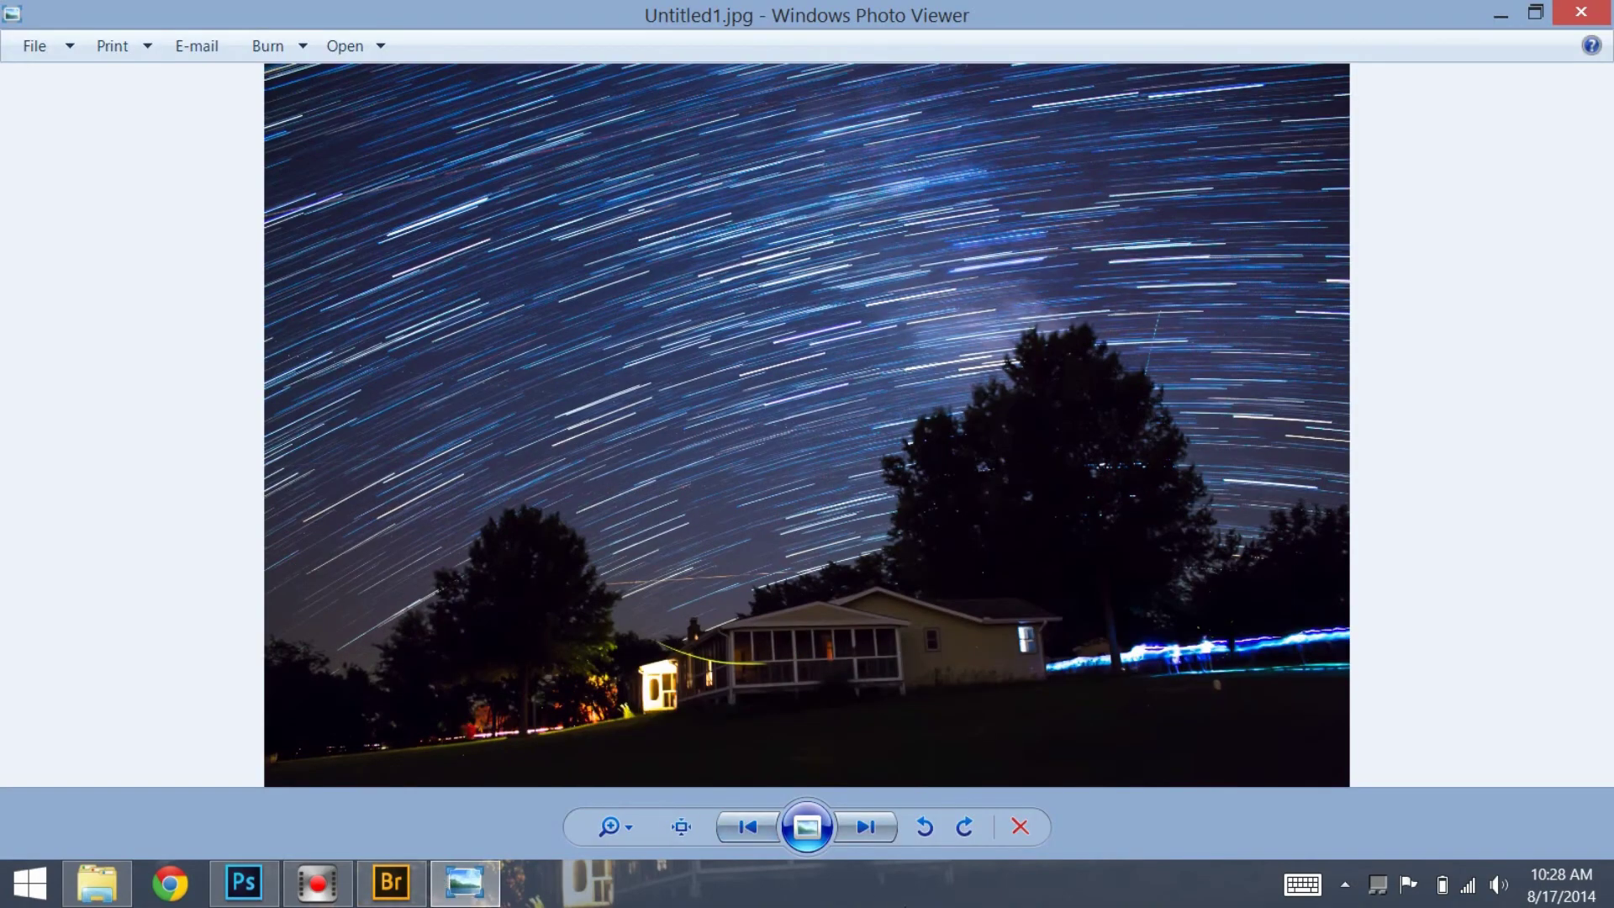